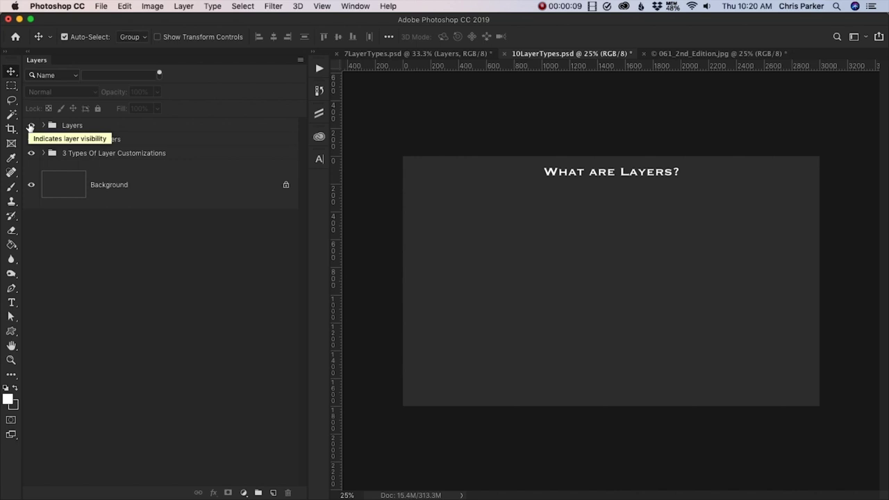
- Hide and reshow the Layers and 12 Types of Layers groups, then pick the Brush with colours swapped
click(31, 126)
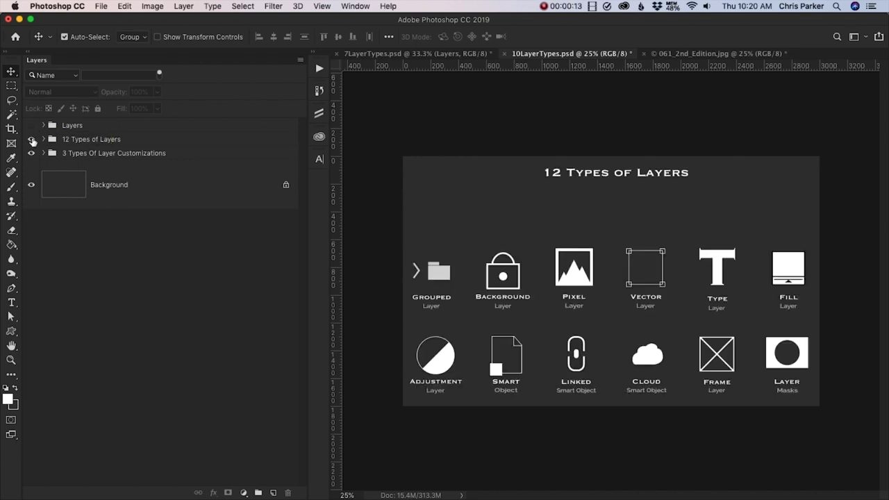
click(31, 140)
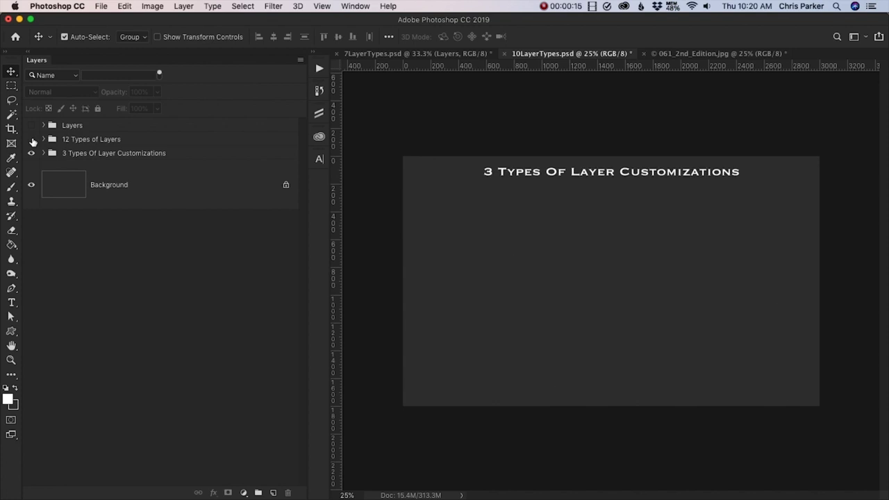
click(31, 140)
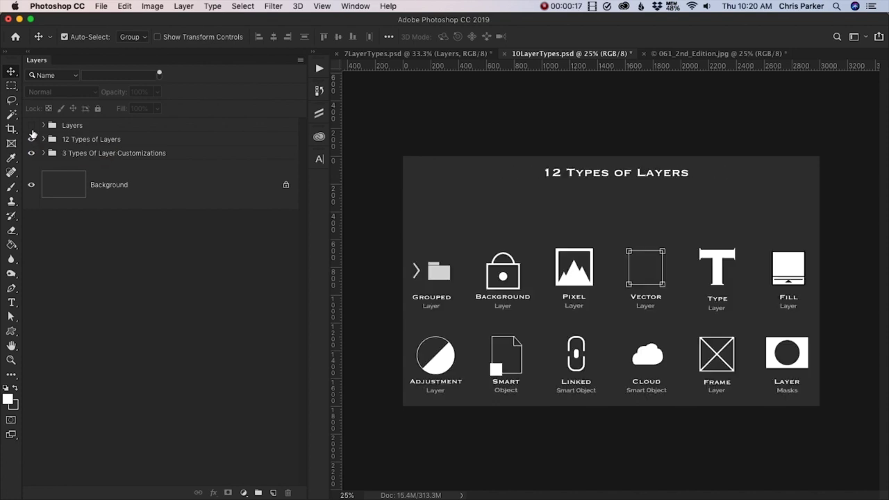
click(31, 125)
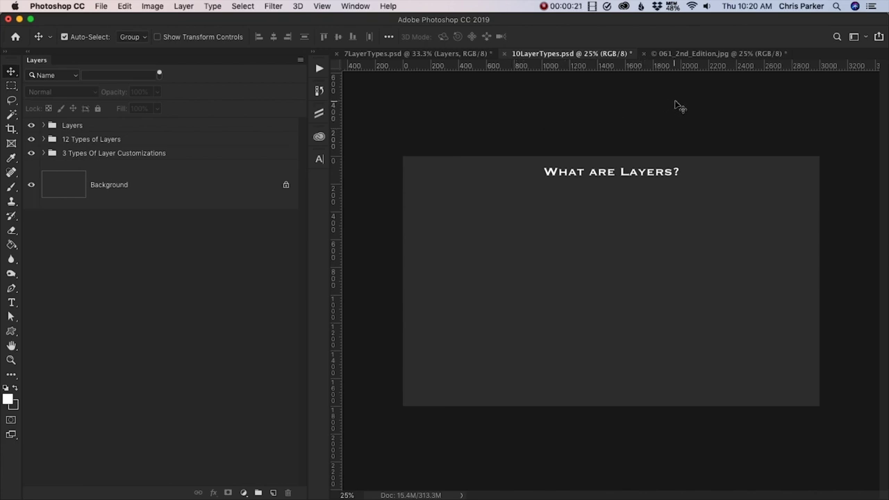
key(b)
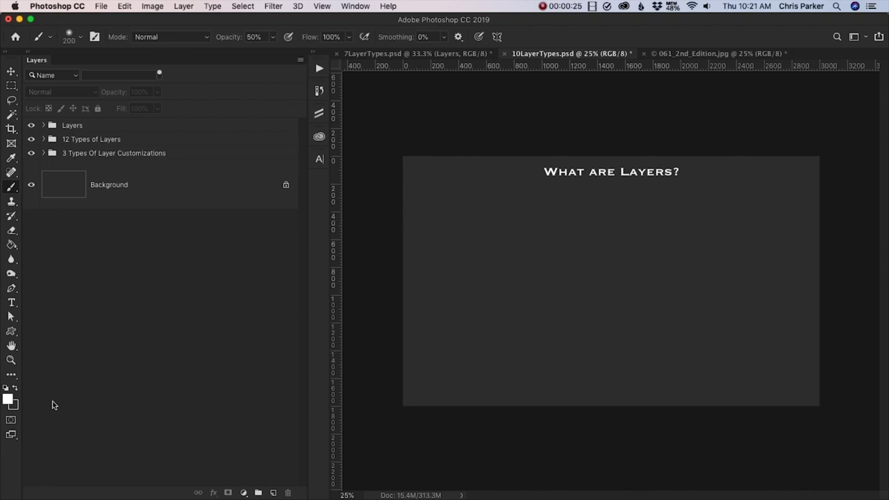
key(x)
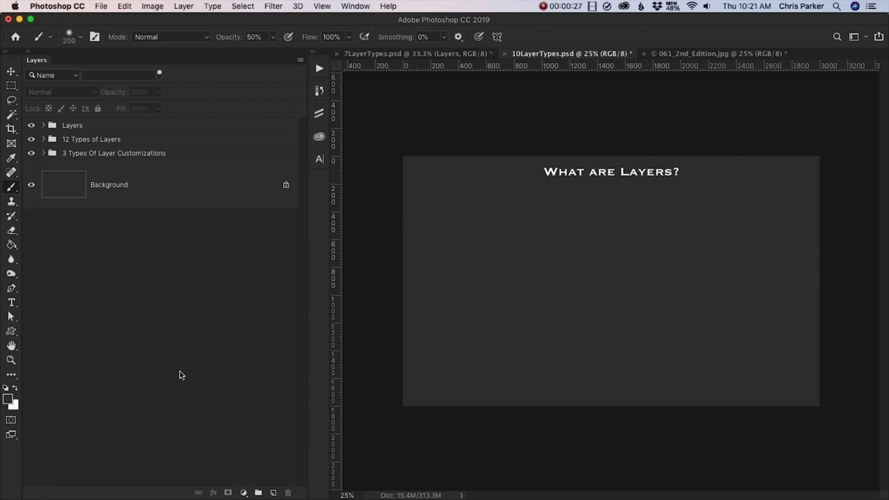
- Switch to 061_2nd_Edition.jpg, toggle layer 004's glow, and narrow the Layers panel
click(666, 55)
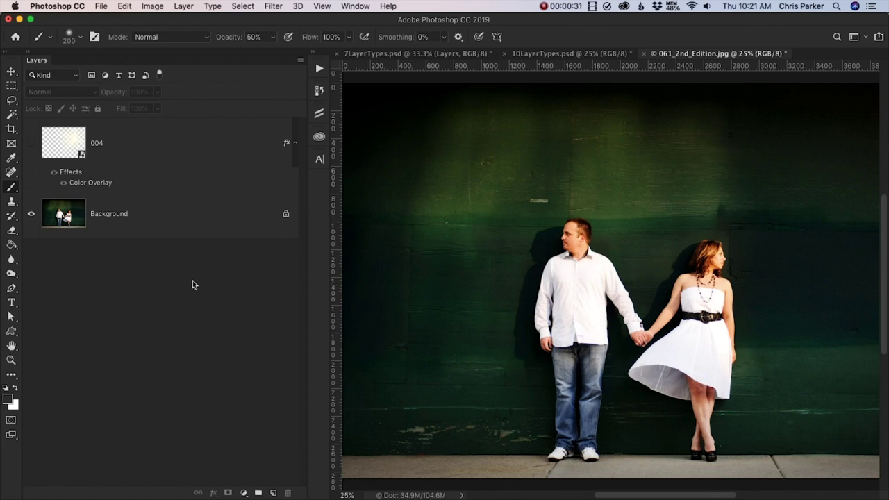
click(31, 144)
click(31, 143)
click(30, 143)
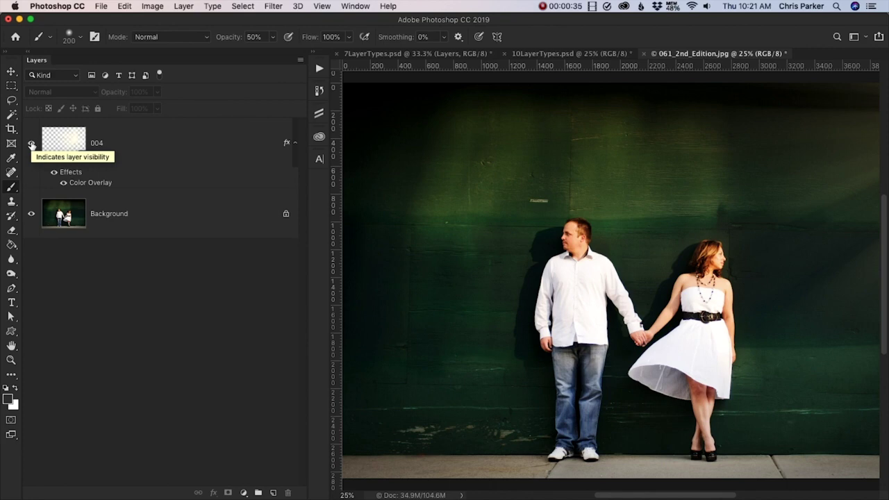
scroll(317, 324, down, 1)
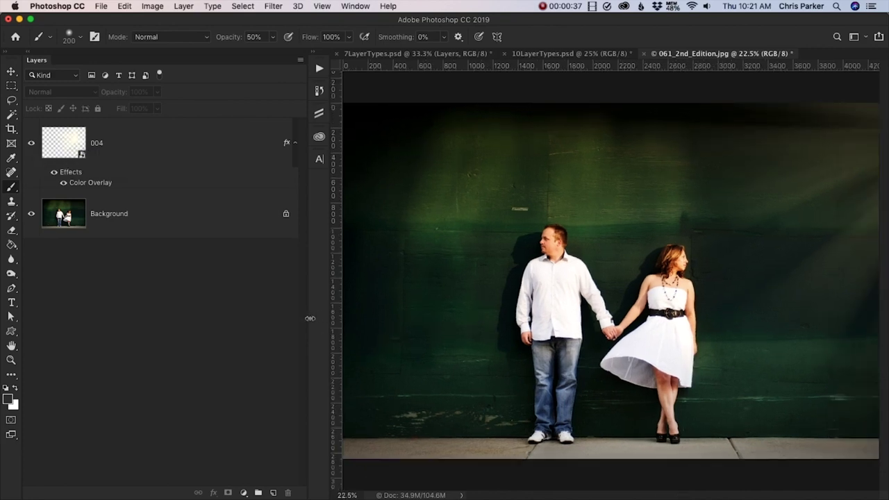
drag(307, 319, 276, 320)
- Compare the photo with and without layer 004's light rays, then set 004's opacity to 28%
click(36, 146)
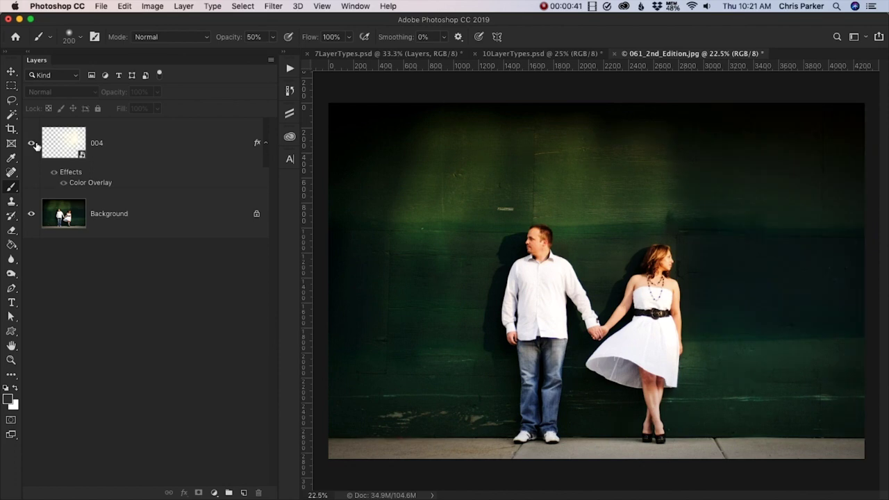
click(36, 145)
click(32, 144)
click(32, 144)
click(32, 144)
click(32, 144)
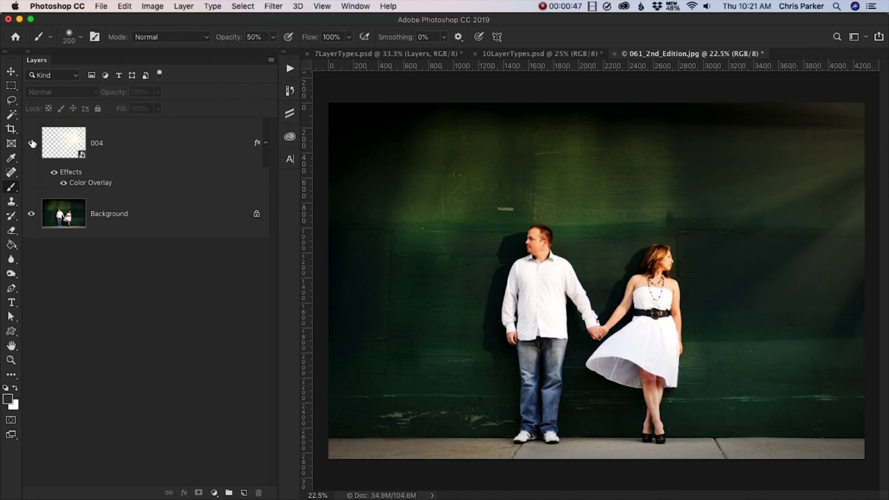
click(116, 149)
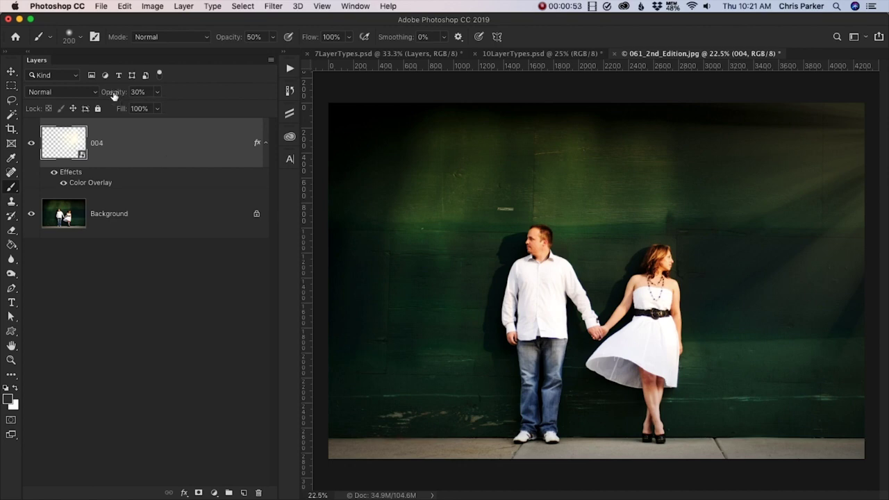
mouse_move(113, 93)
mouse_down()
mouse_move(156, 98)
mouse_move(115, 101)
mouse_up()
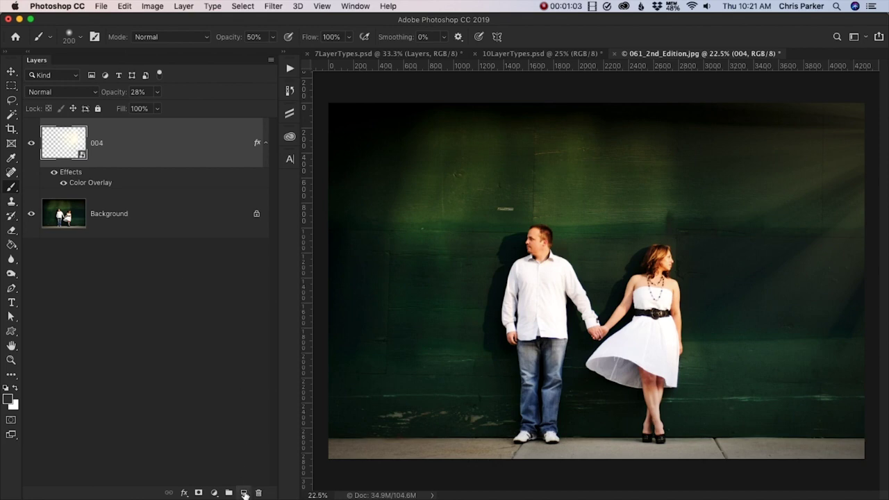
- Add a new layer above 004 and name it Canvas
click(244, 493)
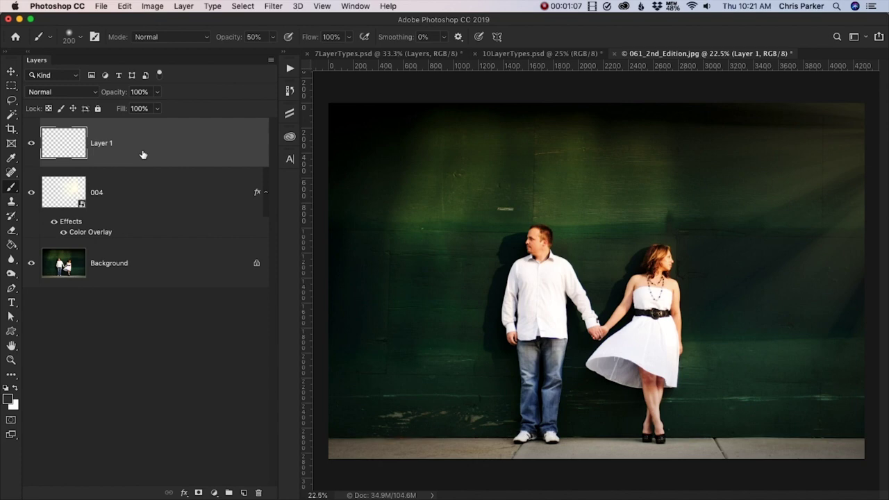
double_click(95, 143)
text(Canv)
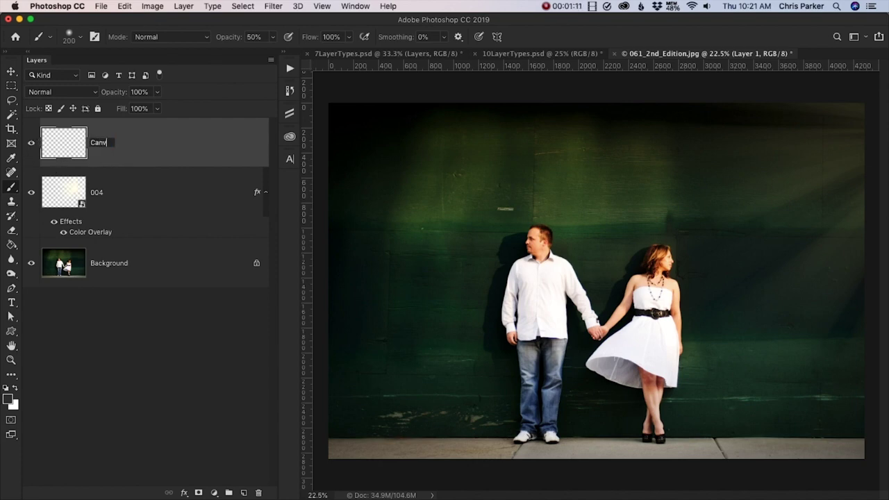
text(ases)
key(BackSpace)
key(Return)
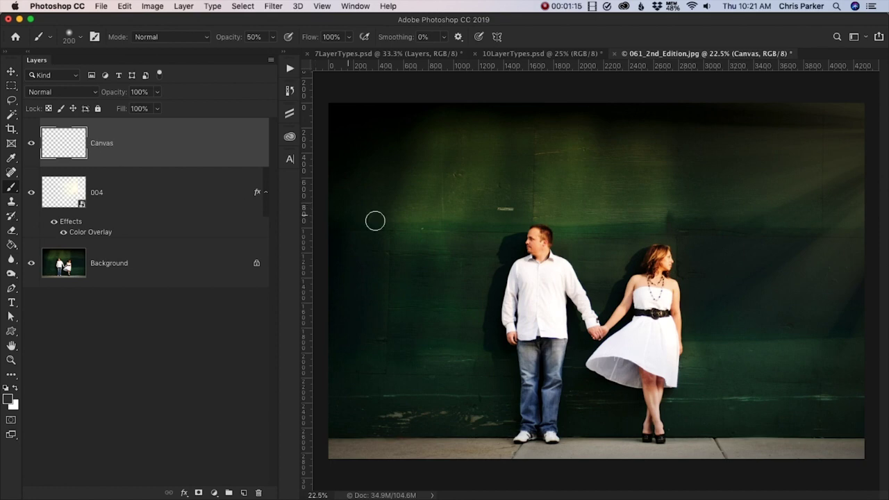
- Paint grey looping strokes across the couple on Canvas, hide Canvas, and select layer 004
mouse_move(541, 205)
mouse_down()
mouse_move(556, 299)
mouse_move(475, 335)
mouse_move(403, 197)
mouse_up()
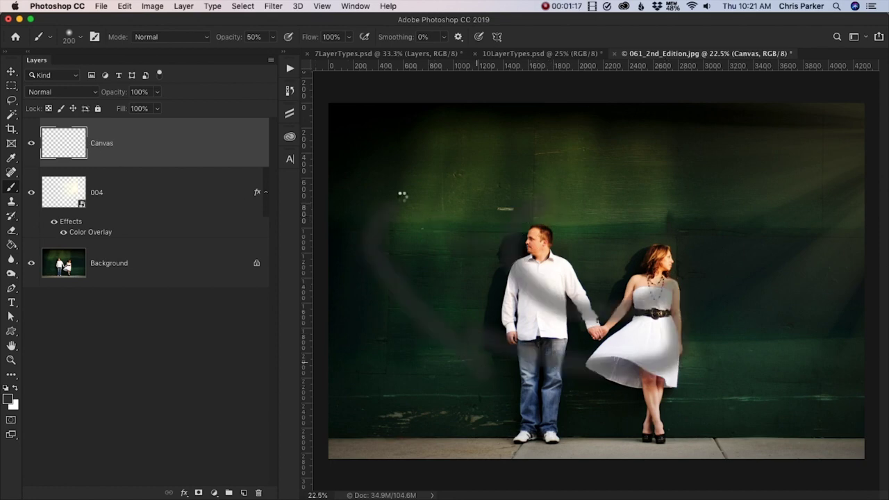
mouse_move(384, 162)
mouse_down()
mouse_move(513, 179)
mouse_move(477, 173)
mouse_move(451, 260)
mouse_move(562, 191)
mouse_move(579, 344)
mouse_move(707, 280)
mouse_move(636, 162)
mouse_move(554, 341)
mouse_move(609, 411)
mouse_move(742, 224)
mouse_move(568, 272)
mouse_move(432, 351)
mouse_move(395, 358)
mouse_move(404, 374)
mouse_move(505, 399)
mouse_move(789, 408)
mouse_up()
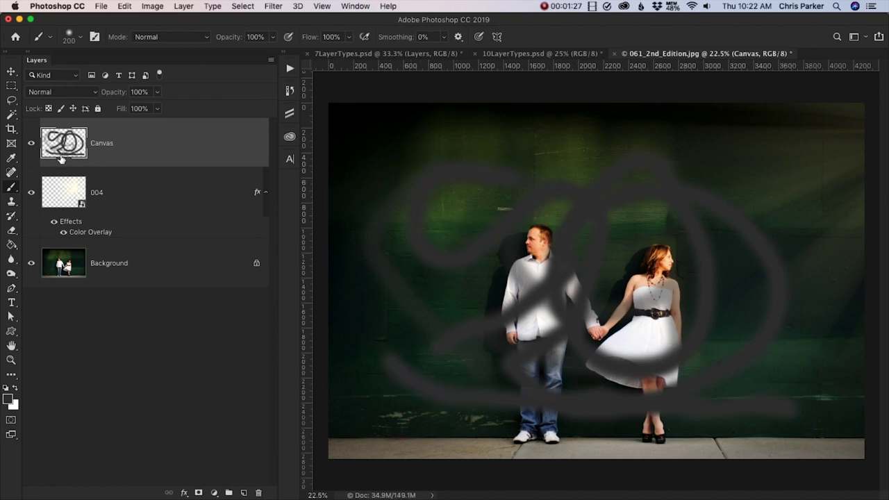
click(30, 142)
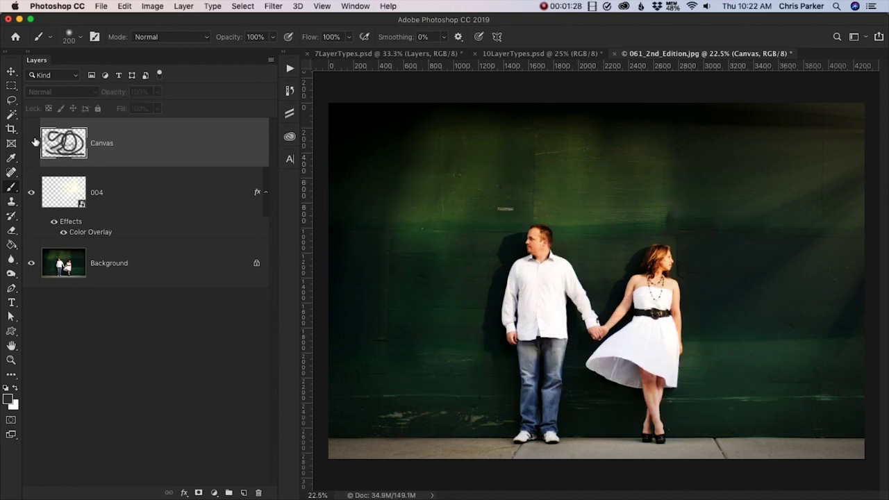
click(119, 206)
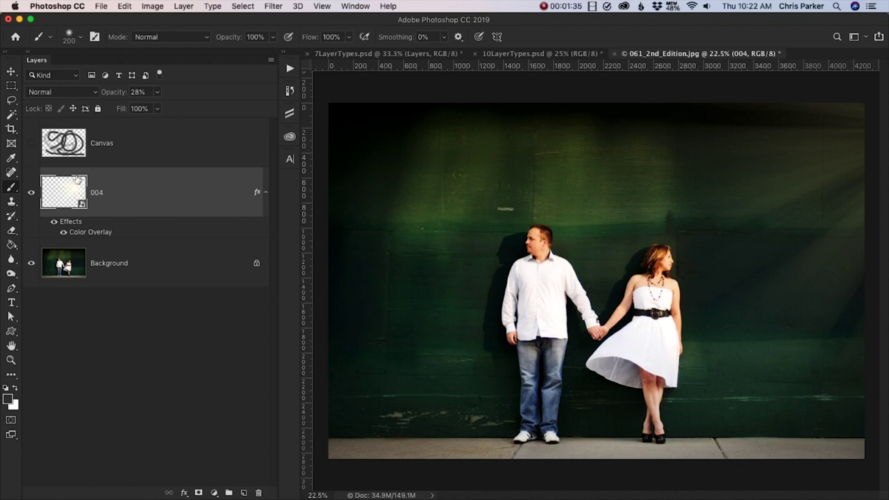
- Reshow Canvas, add a new layer above it, and set the foreground colour to dark red
click(32, 144)
click(101, 144)
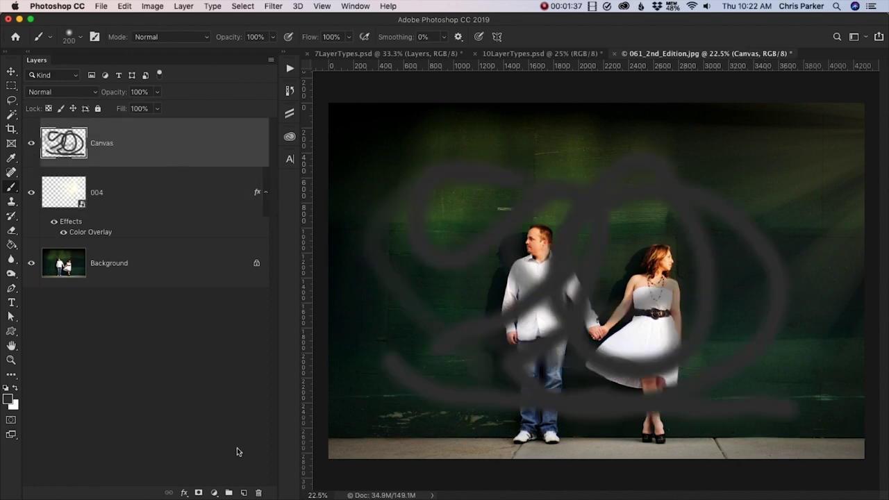
click(244, 493)
click(8, 400)
click(343, 317)
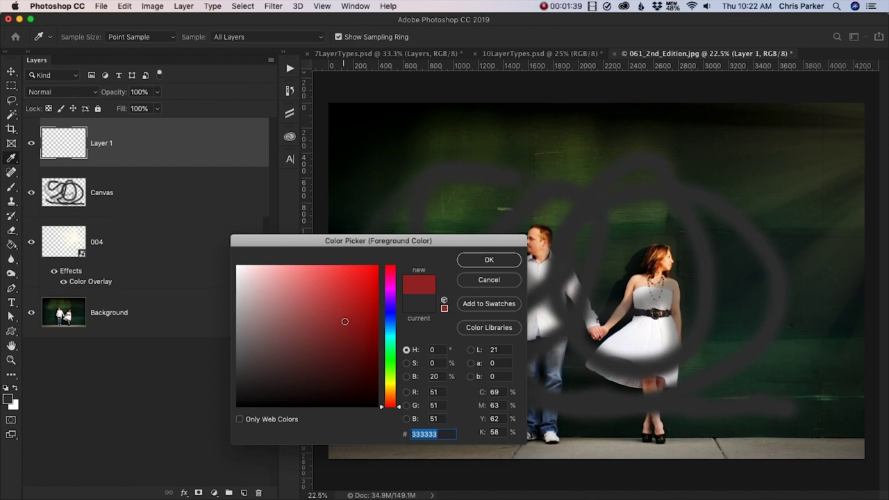
click(488, 262)
- Paint red strokes, two red dots and a red curve on the Canvas layer
click(194, 203)
mouse_move(445, 332)
mouse_down()
mouse_move(595, 345)
mouse_move(687, 304)
mouse_move(582, 208)
mouse_move(435, 297)
mouse_up()
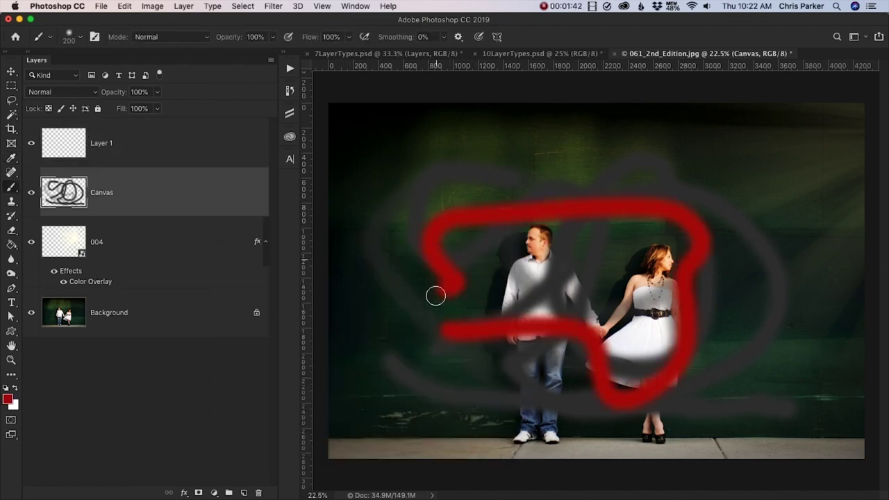
click(32, 193)
click(128, 146)
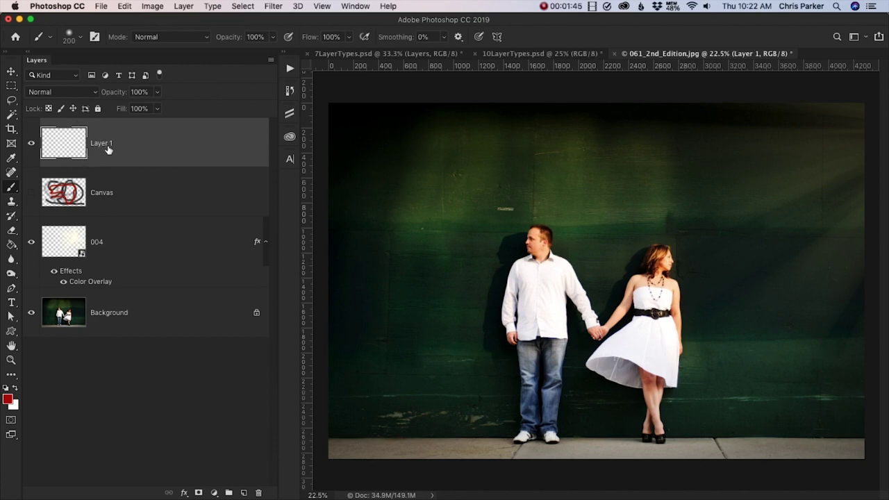
click(136, 188)
click(31, 193)
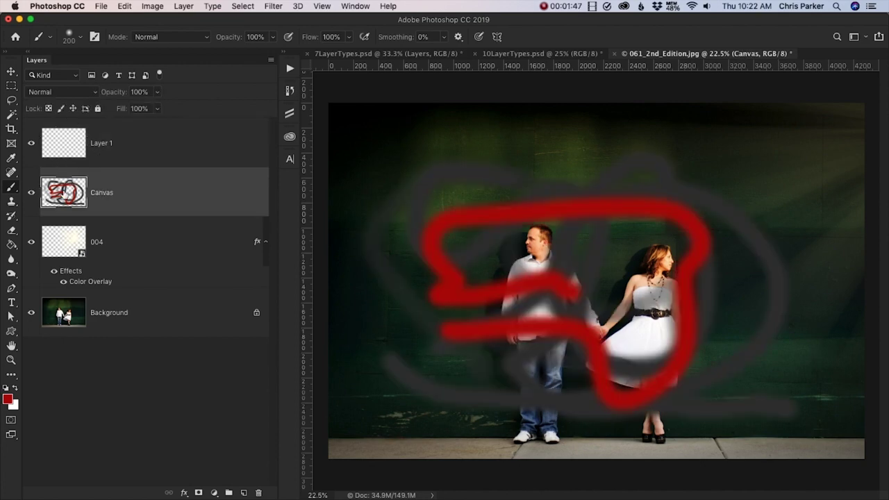
click(489, 153)
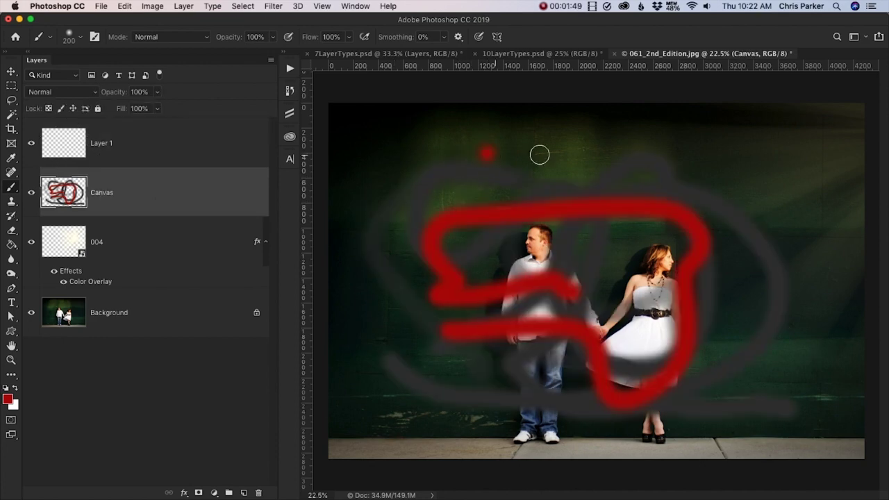
click(677, 153)
mouse_move(443, 387)
mouse_down()
mouse_move(532, 292)
mouse_move(759, 346)
mouse_move(762, 369)
mouse_up()
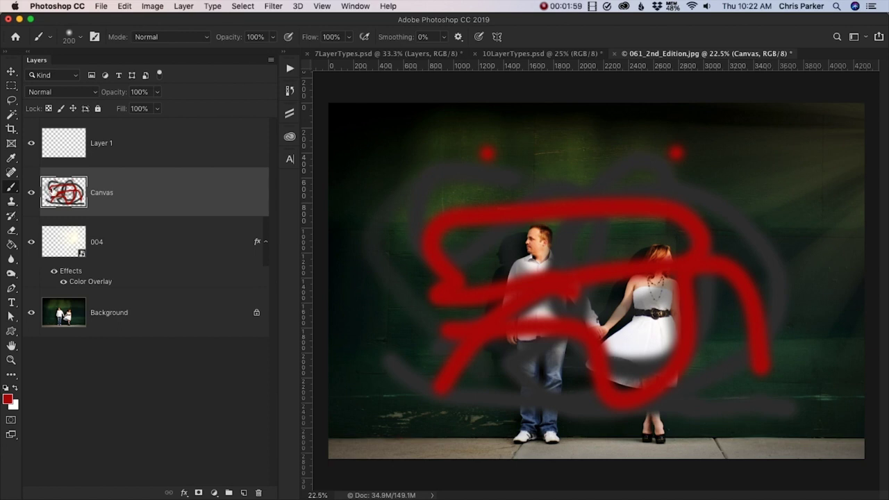
- Hide Canvas and paint two red dots, a smile curve and a check mark on Layer 1
click(31, 192)
click(149, 145)
click(511, 177)
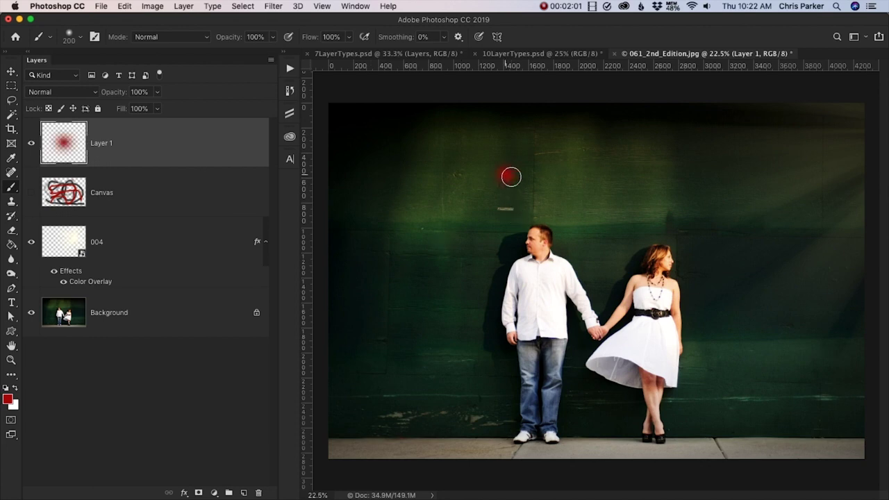
click(664, 178)
mouse_move(440, 246)
mouse_down()
mouse_move(496, 297)
mouse_move(641, 333)
mouse_move(761, 237)
mouse_move(774, 203)
mouse_up()
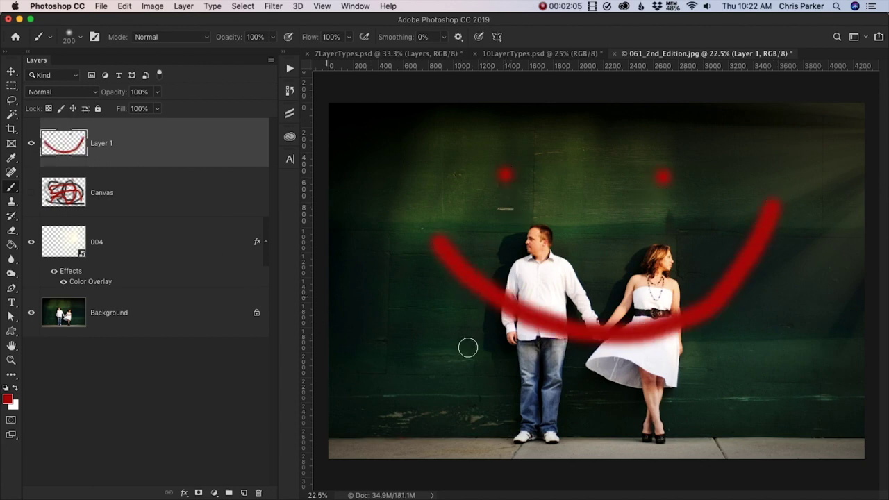
mouse_move(750, 364)
mouse_down()
mouse_move(766, 388)
mouse_move(844, 221)
mouse_up()
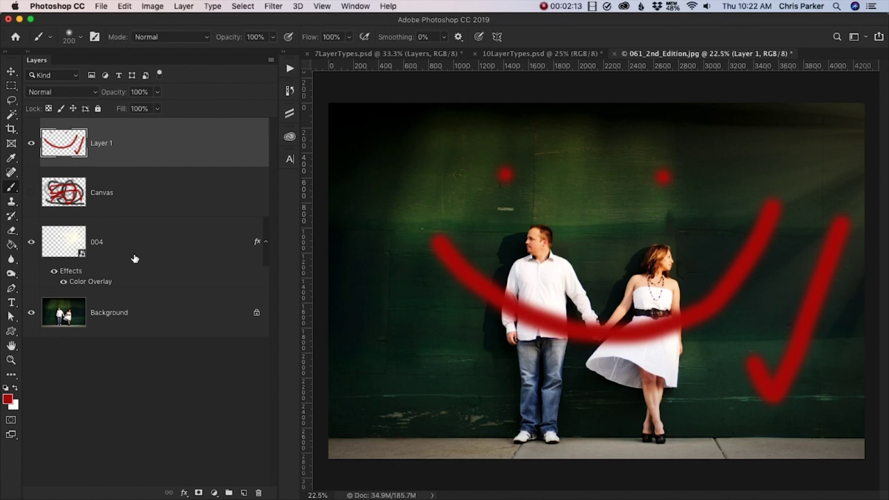
- Switch to 10LayerTypes.psd, hide the Layers group, and toggle the 12 Types of Layers group
click(500, 55)
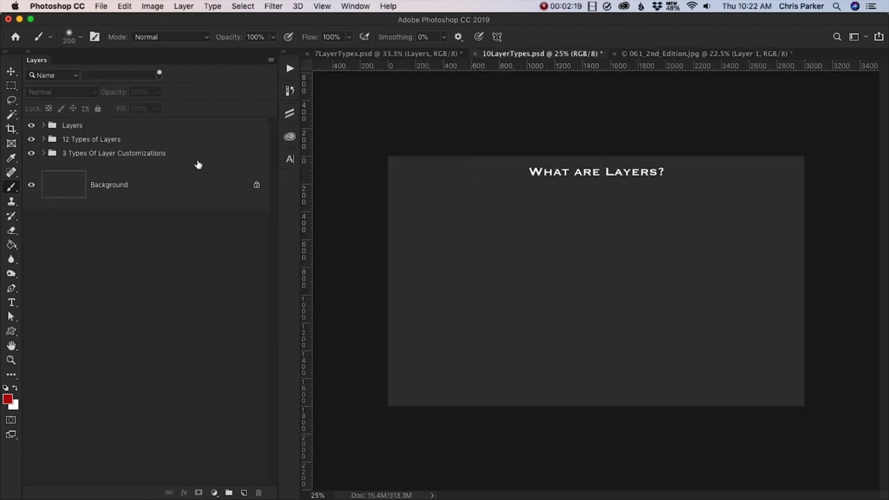
click(31, 126)
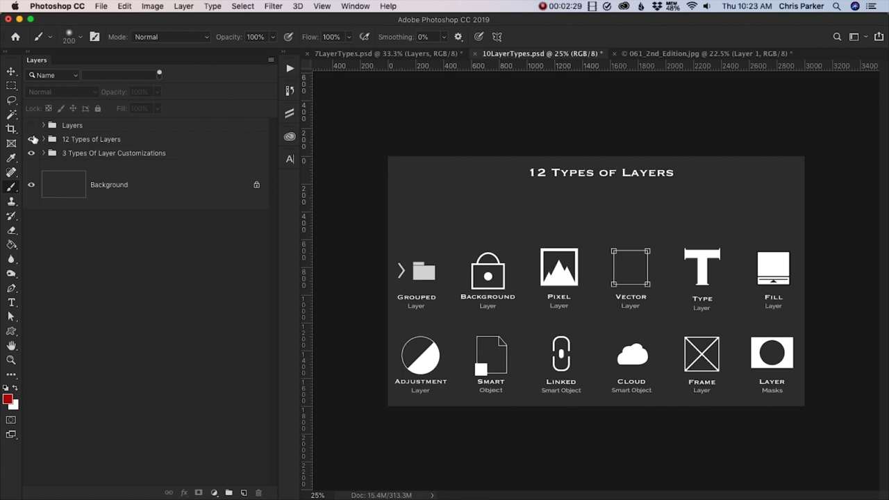
click(32, 139)
click(31, 139)
- Reshow the Layers group, then float the Layers panel out of its dock and close it
click(31, 128)
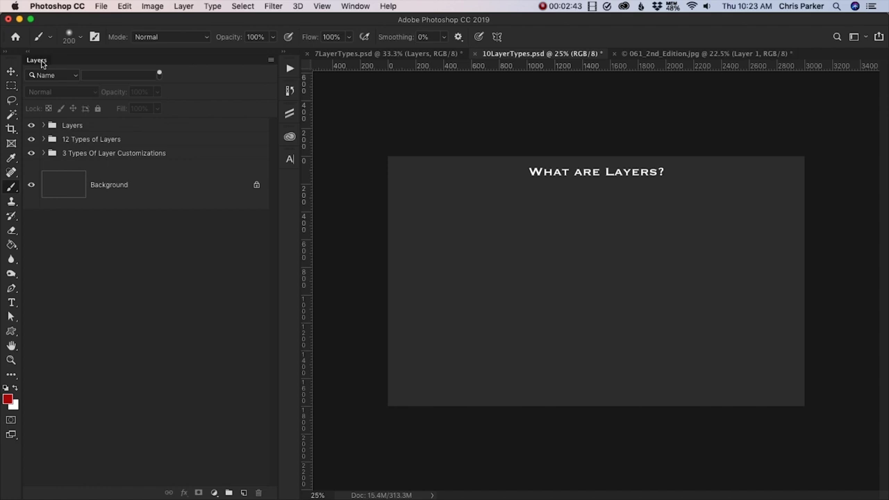
drag(36, 60, 322, 91)
click(289, 91)
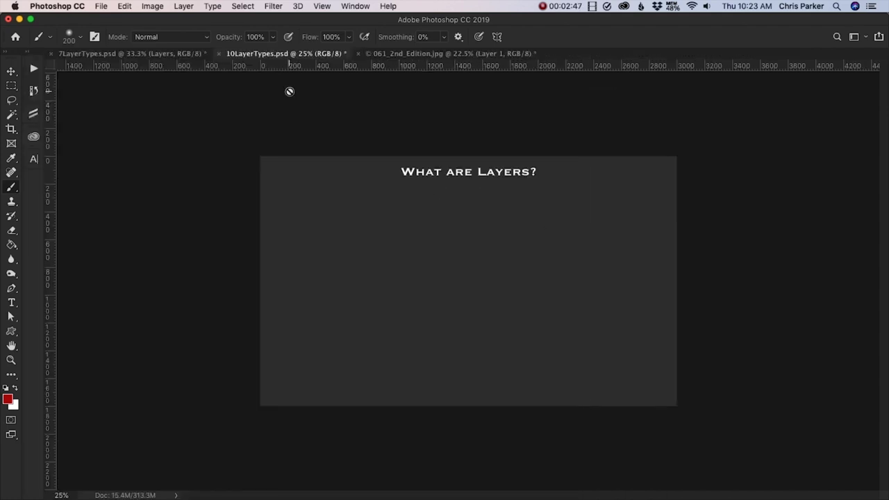
- Reopen the Layers panel from the Window menu and dock it beside the toolbox
click(357, 6)
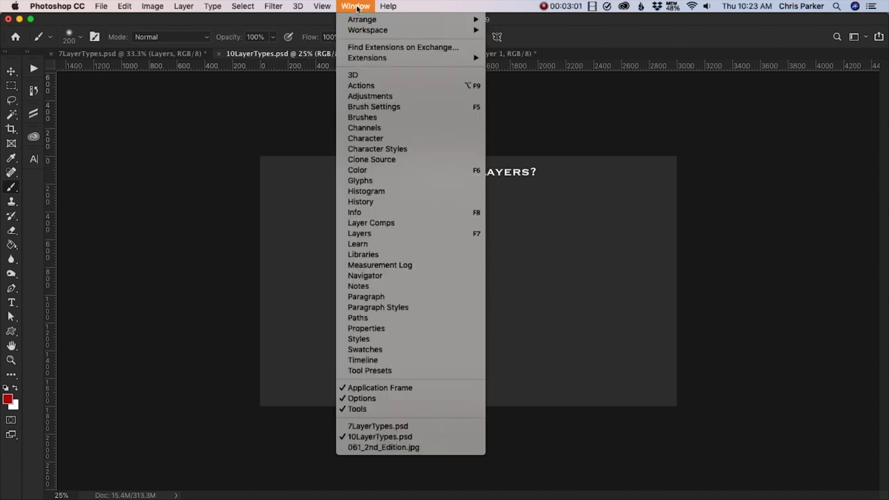
click(368, 236)
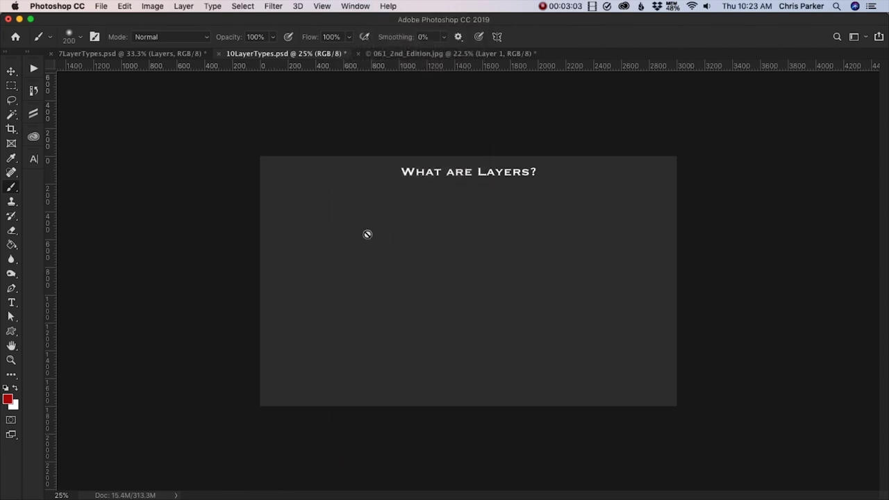
drag(326, 95, 26, 109)
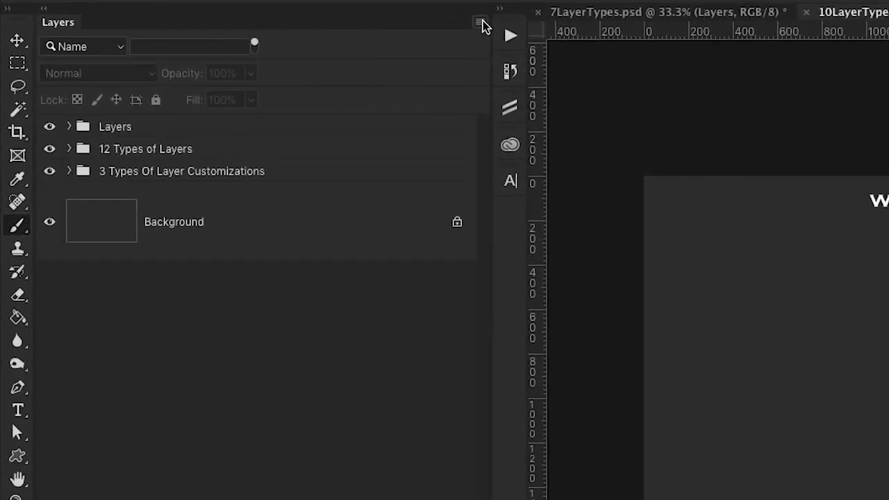
- Browse the Layers panel menu and the context menus of the 12 Types of Layers and Layers groups
click(481, 25)
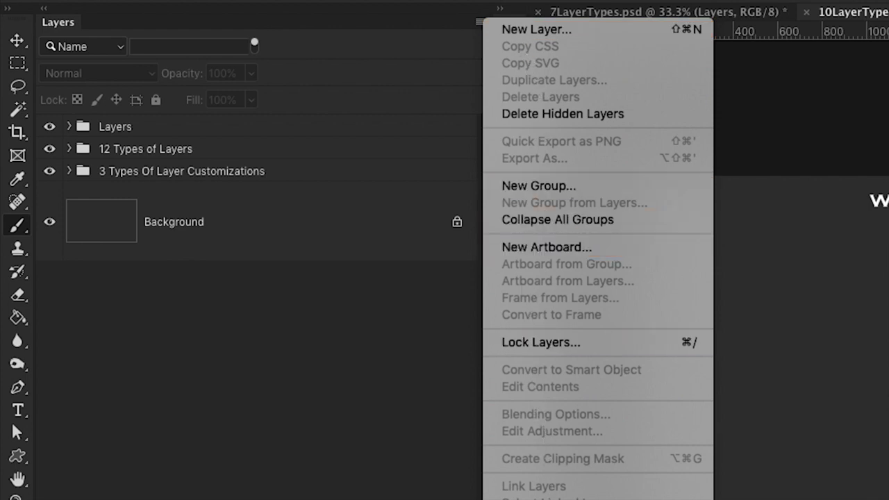
click(437, 199)
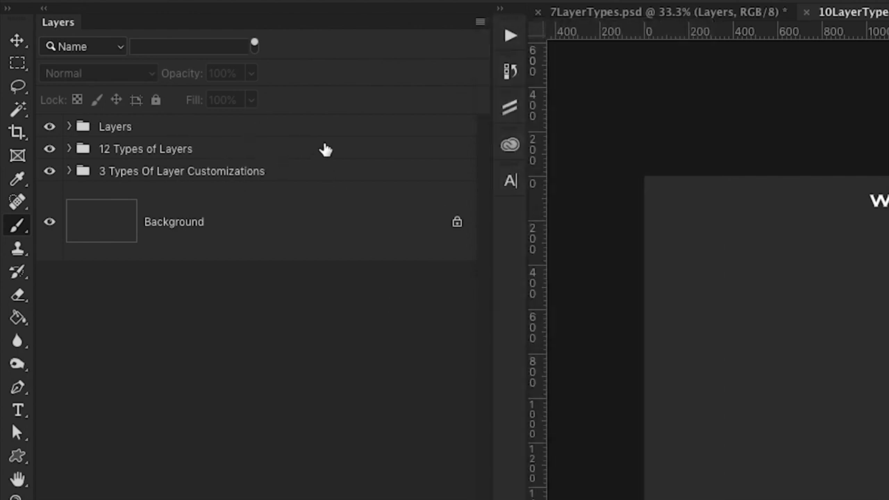
right_click(326, 150)
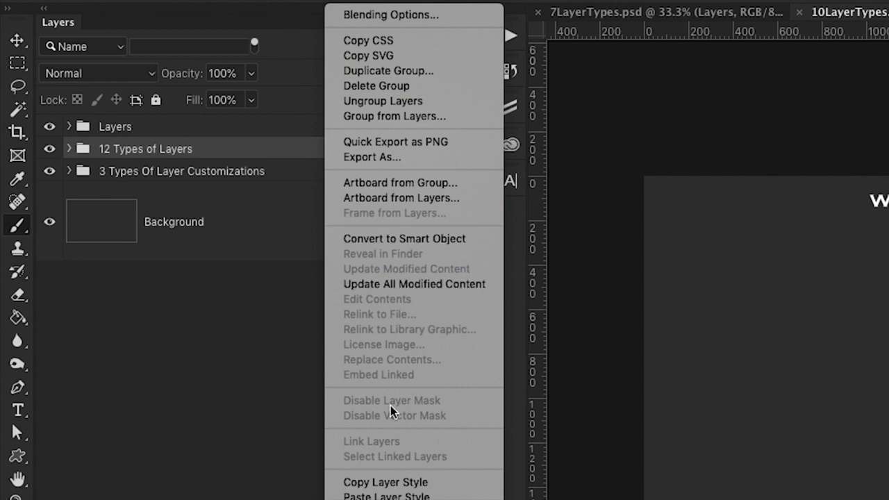
click(276, 186)
click(480, 23)
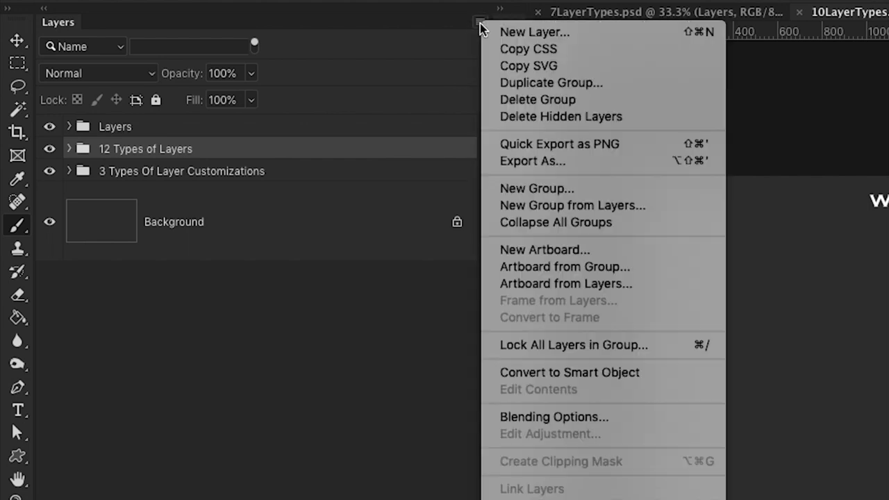
click(481, 23)
right_click(271, 132)
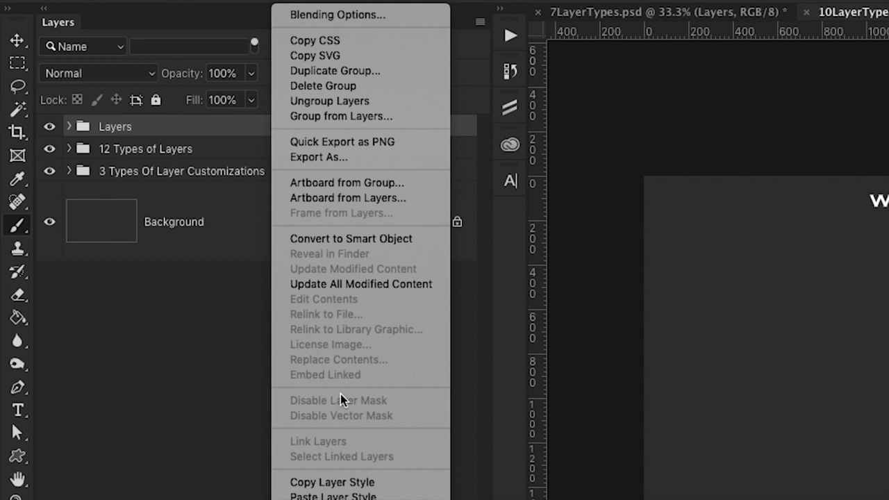
click(480, 25)
click(480, 25)
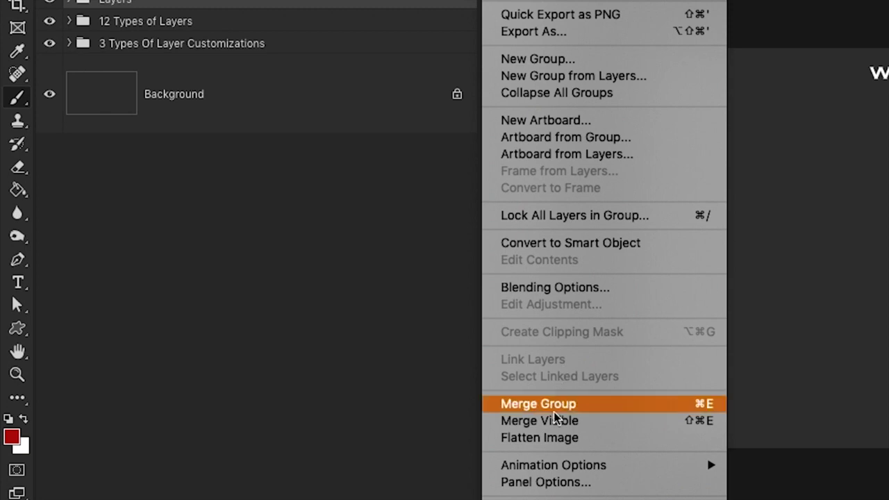
- Switch the Layers panel to small thumbnails via Panel Options
click(548, 483)
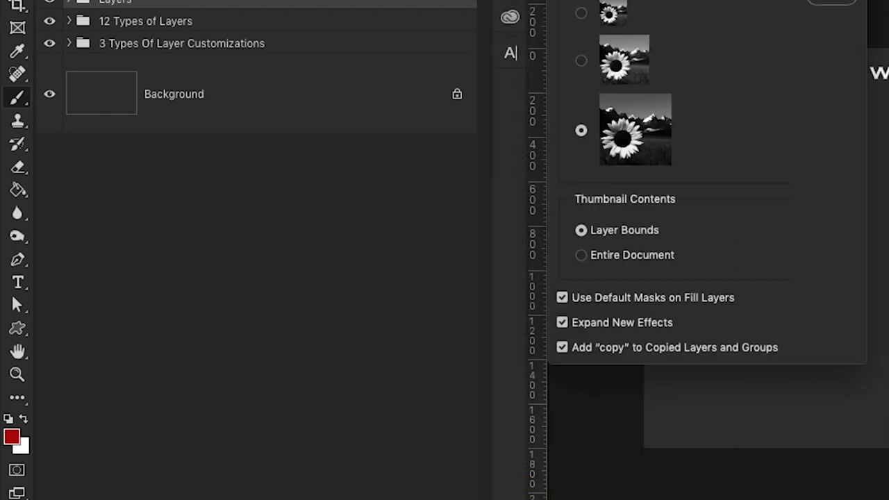
drag(628, 60, 574, 26)
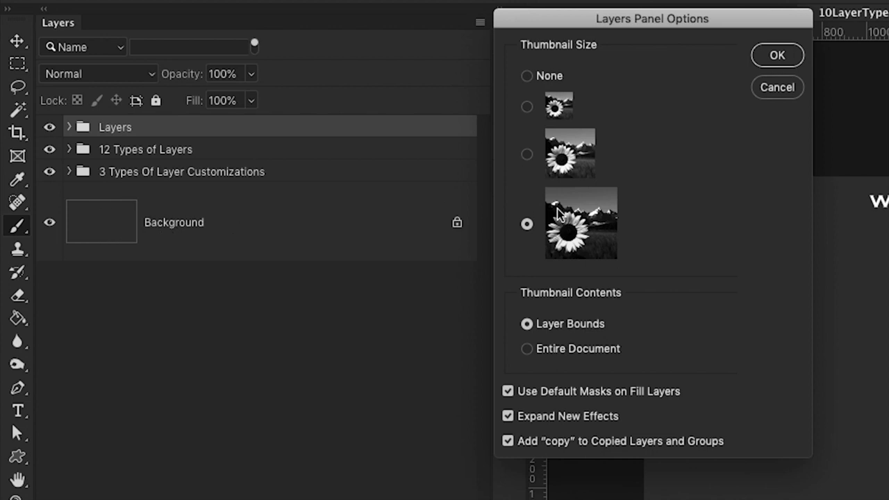
click(527, 108)
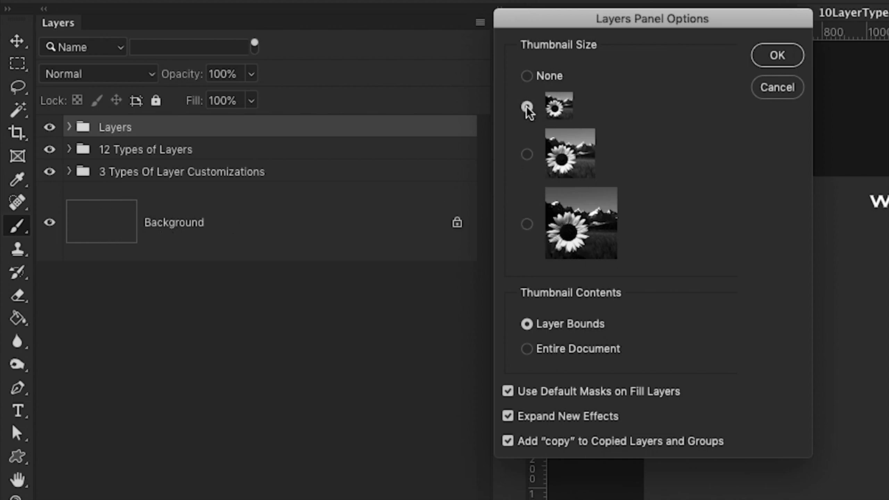
click(778, 55)
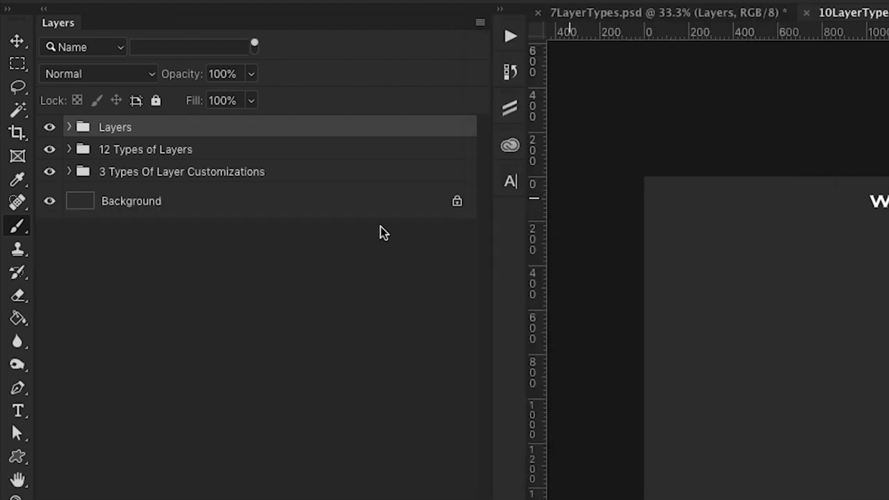
- Set the Layers panel thumbnails back to the largest size in Panel Options
click(479, 23)
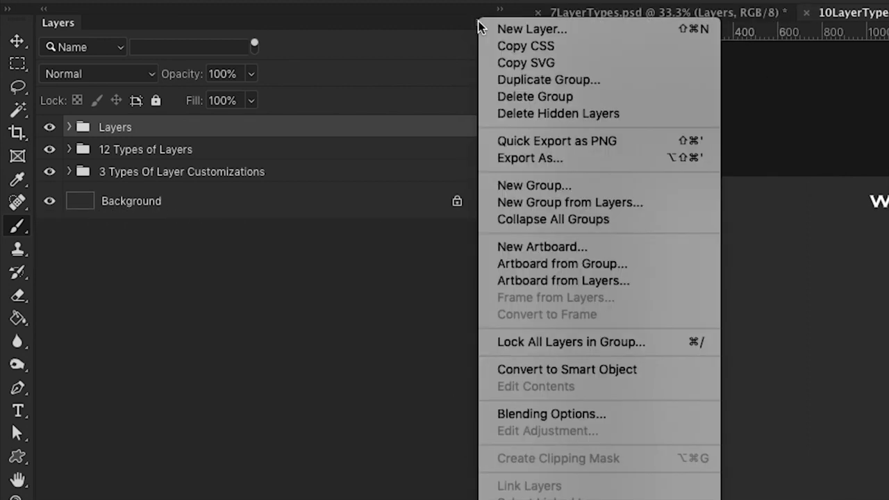
click(549, 497)
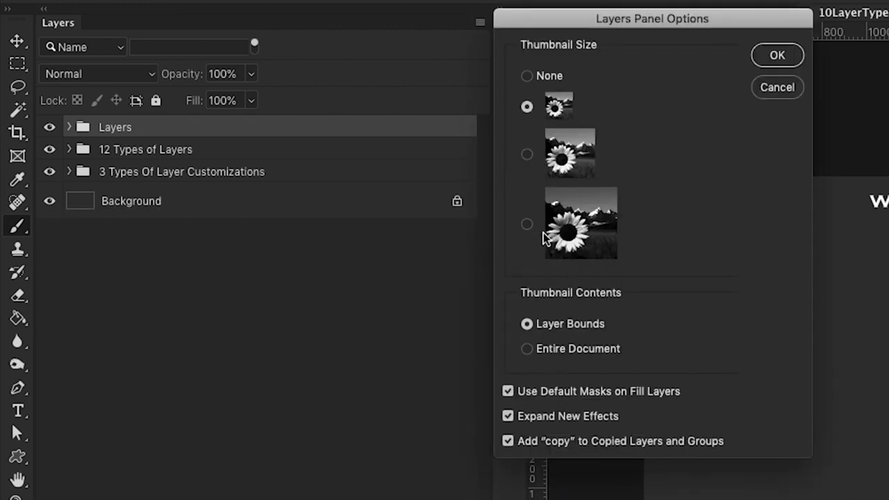
click(527, 224)
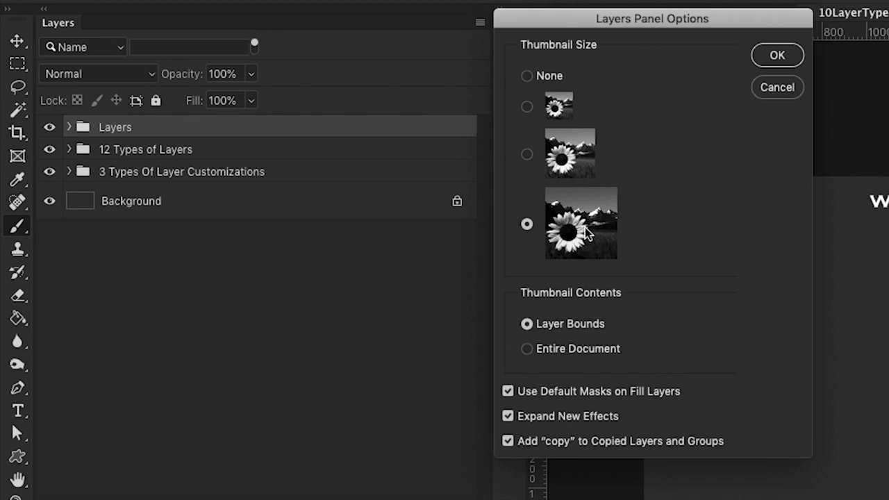
click(775, 57)
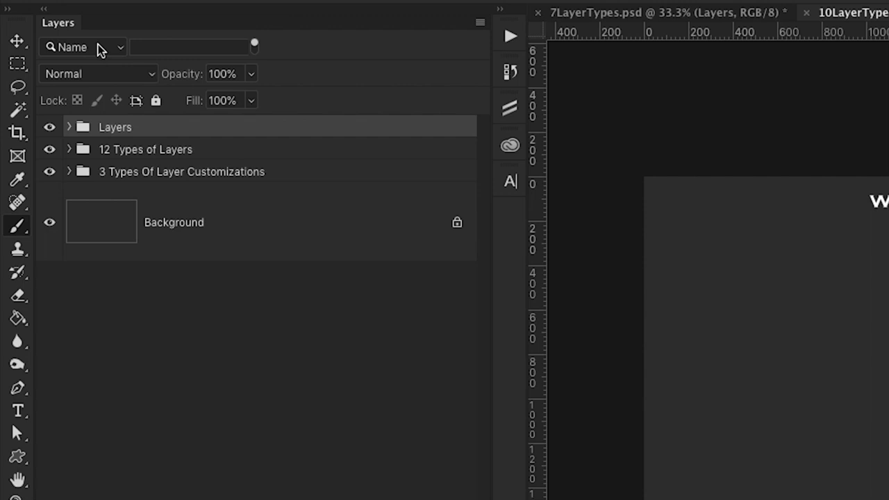
right_click(318, 148)
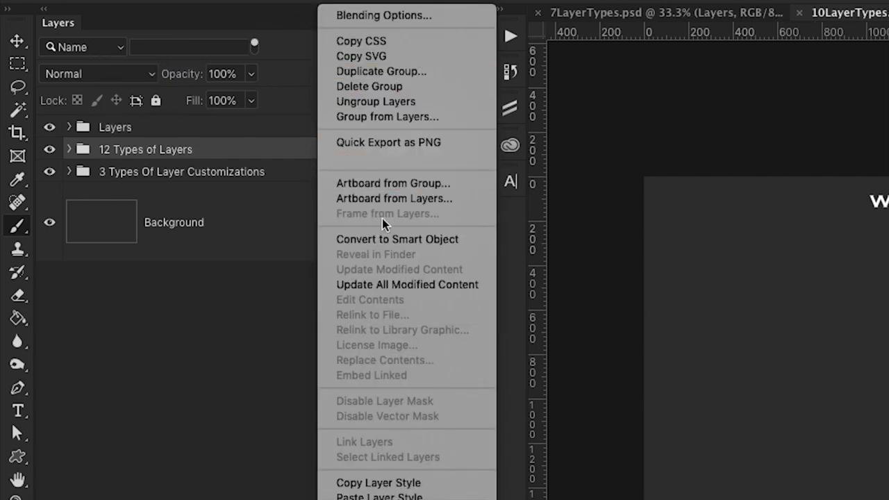
click(290, 151)
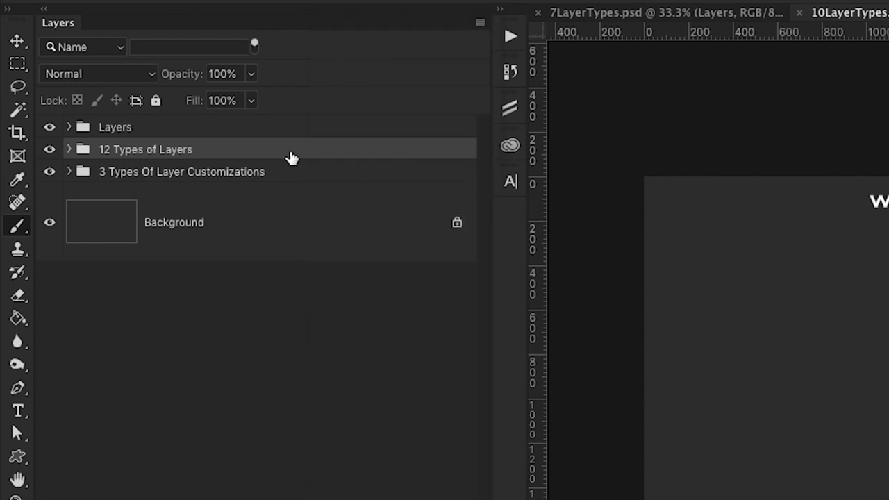
click(121, 50)
click(119, 31)
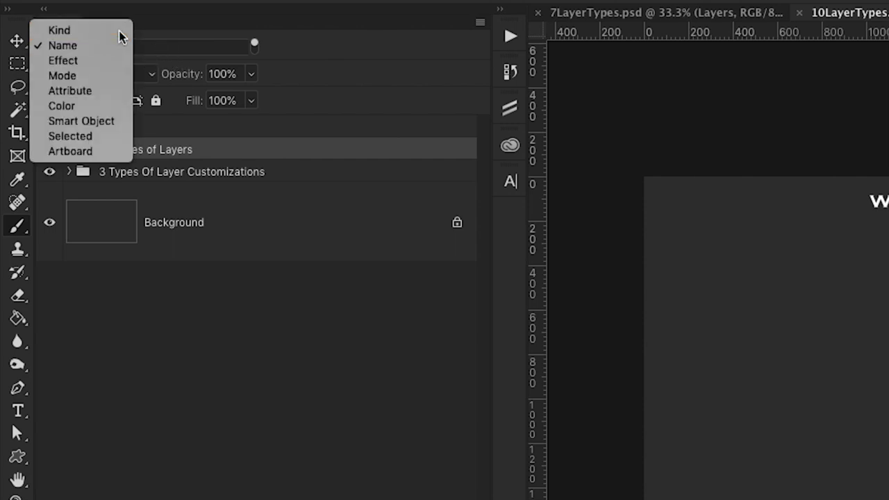
click(122, 53)
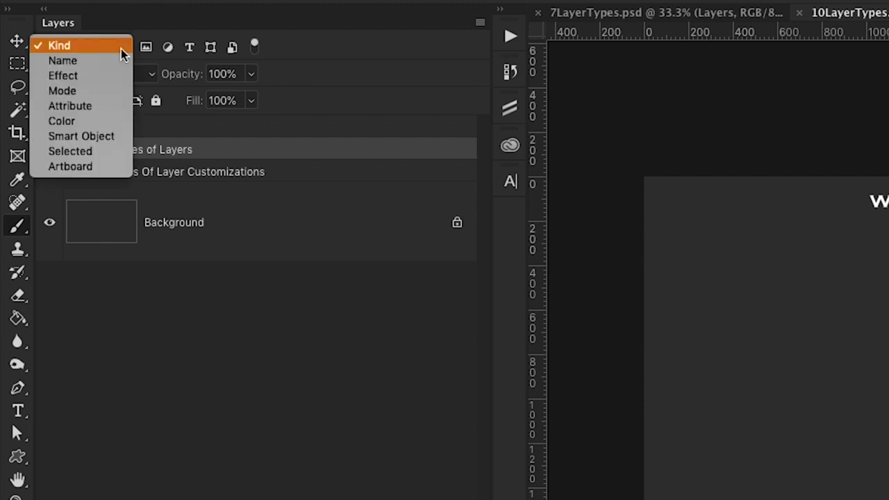
click(120, 49)
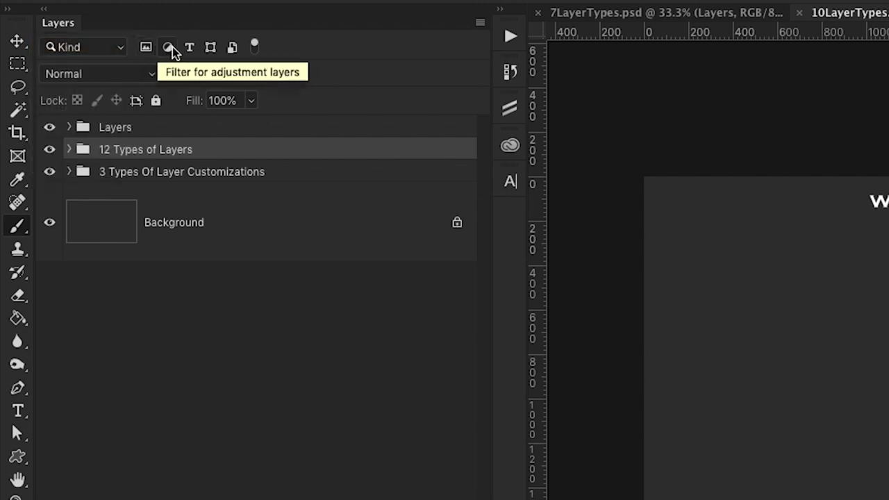
click(122, 50)
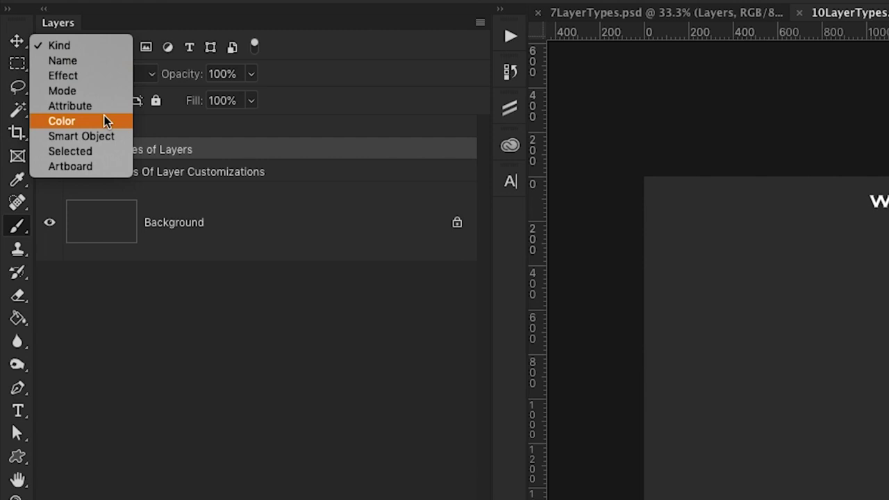
click(331, 32)
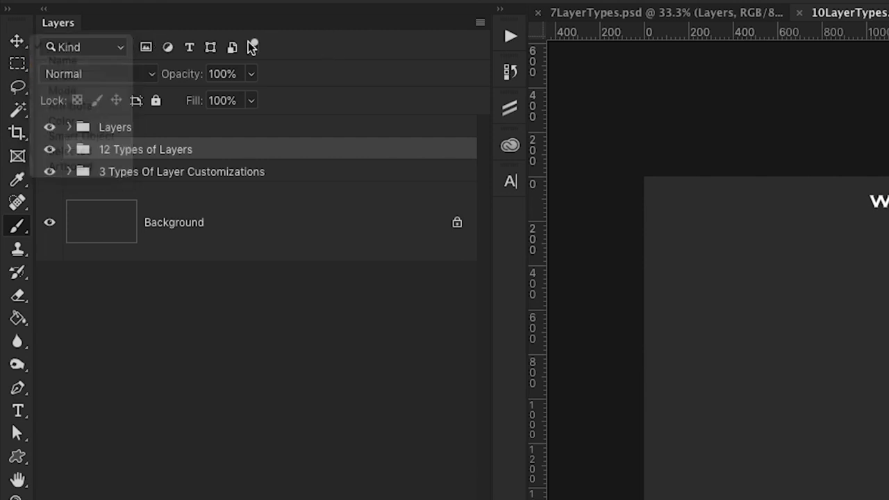
click(120, 50)
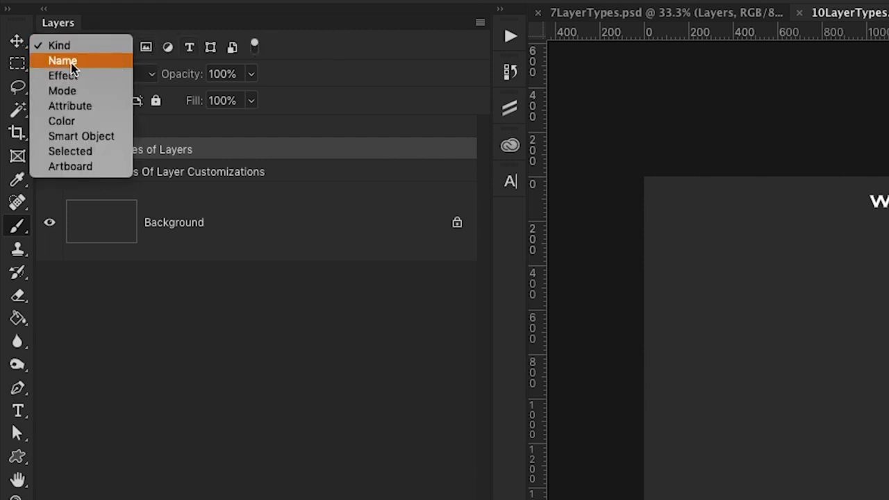
click(86, 62)
- Filter the layers by the name 'background', toggling the filter switch off and on
click(165, 47)
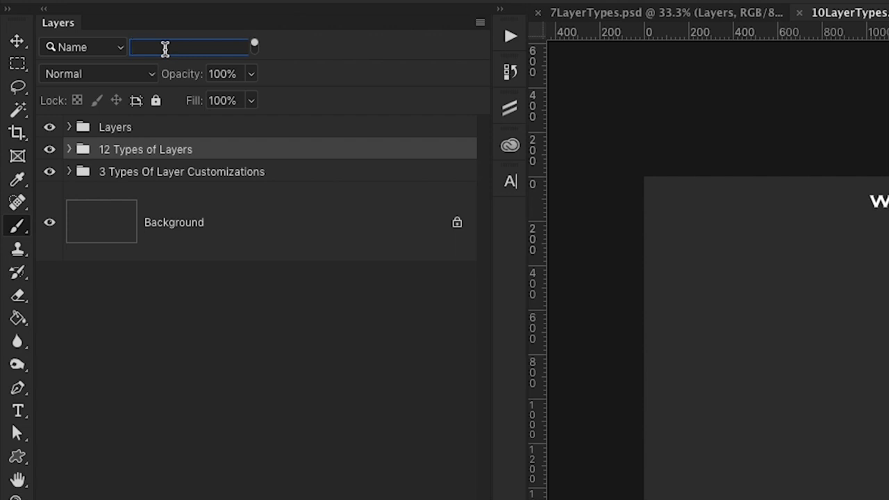
text(backgroun)
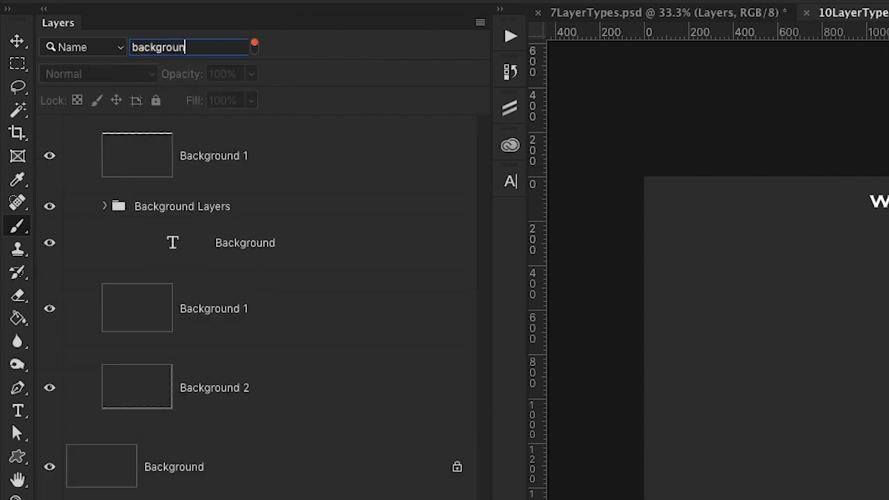
text(d)
click(254, 44)
click(255, 44)
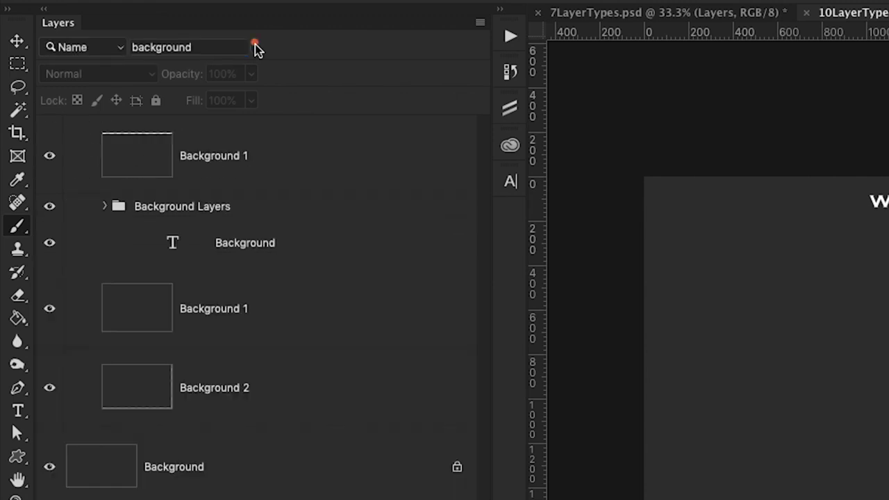
click(255, 44)
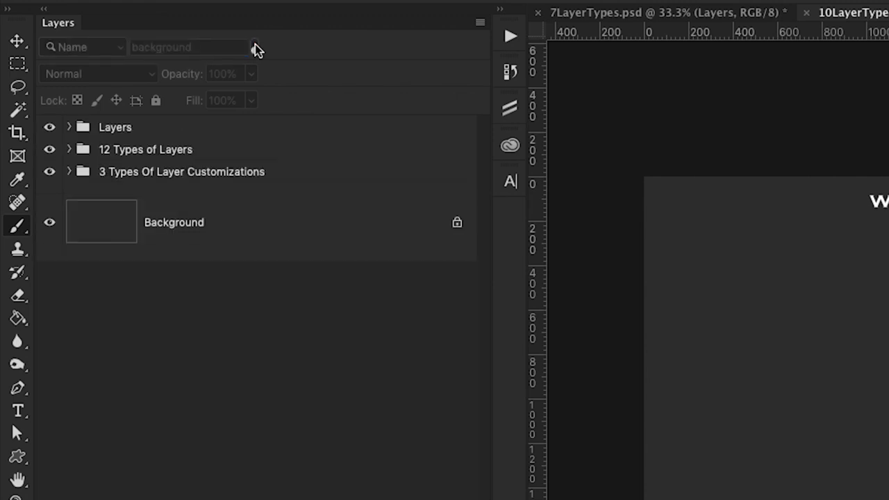
click(255, 45)
- Clear the 'background' name filter text and bring up the filter-type list
double_click(230, 48)
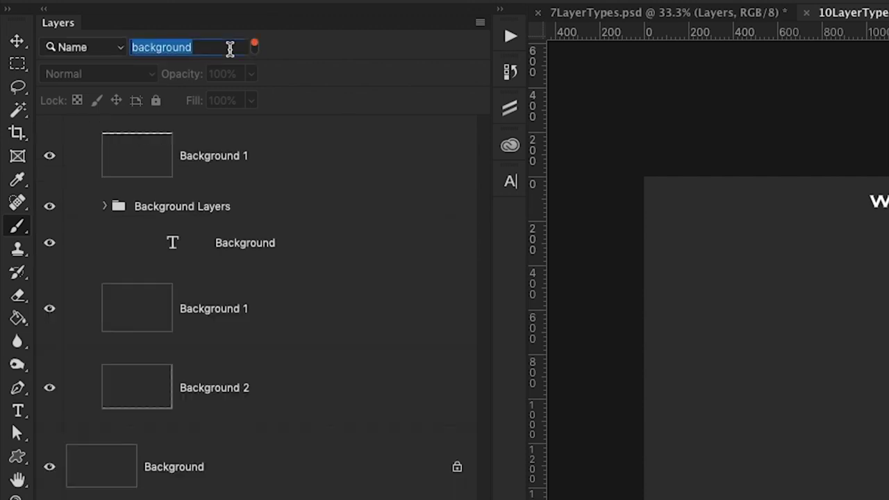
key(BackSpace)
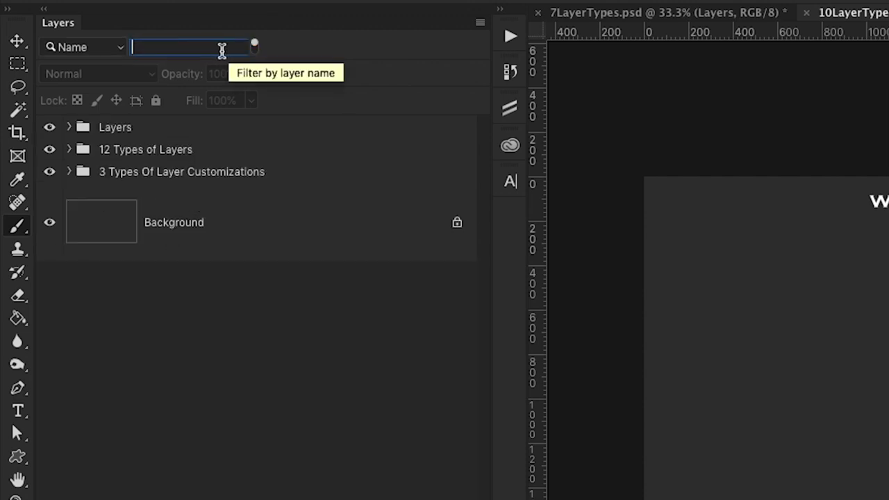
click(122, 49)
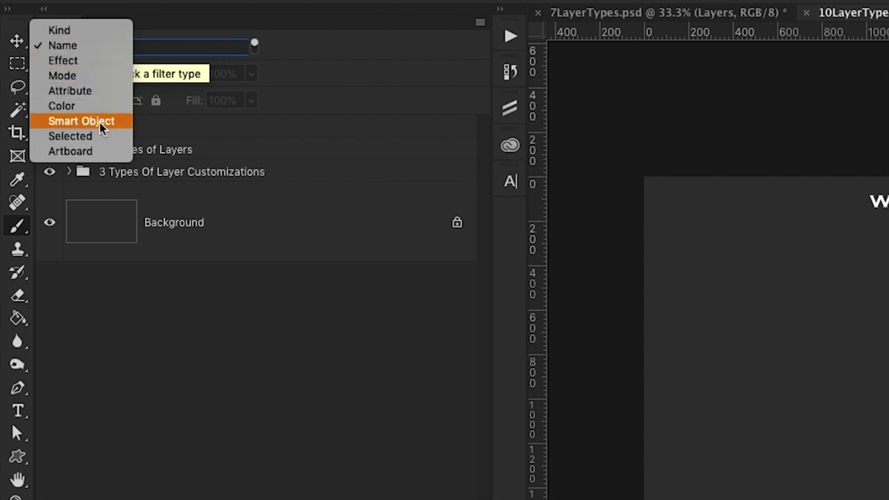
- Filter layers by Kind, select the Layers group, and browse blend modes while keeping Normal
click(79, 30)
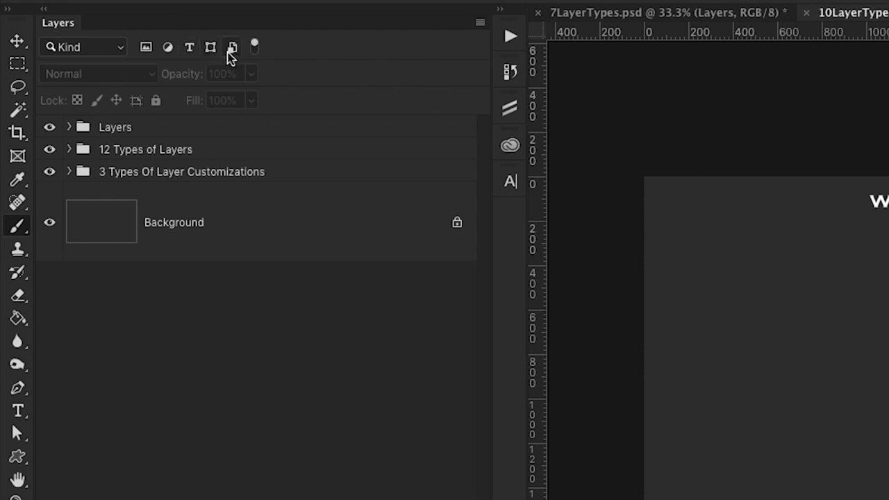
click(135, 127)
click(125, 75)
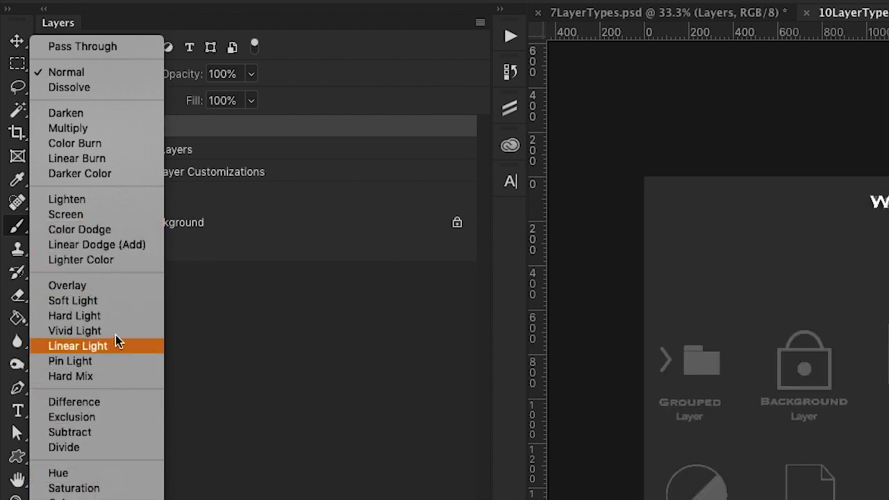
click(185, 125)
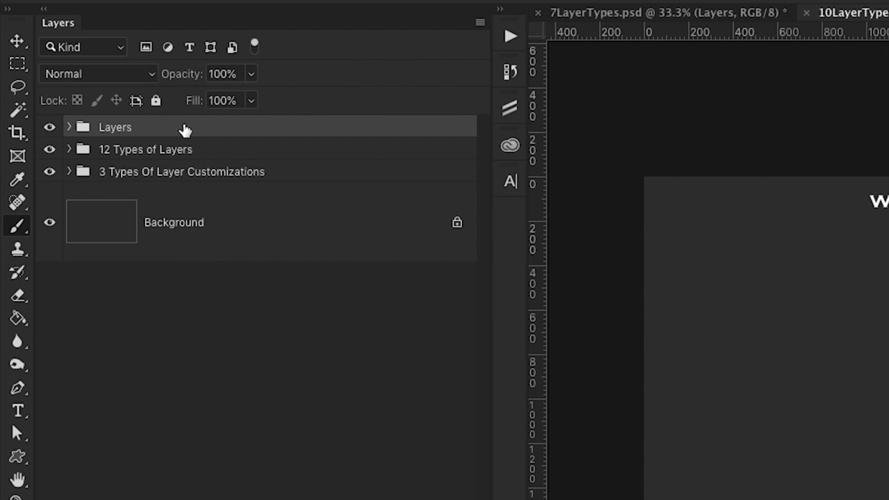
click(138, 75)
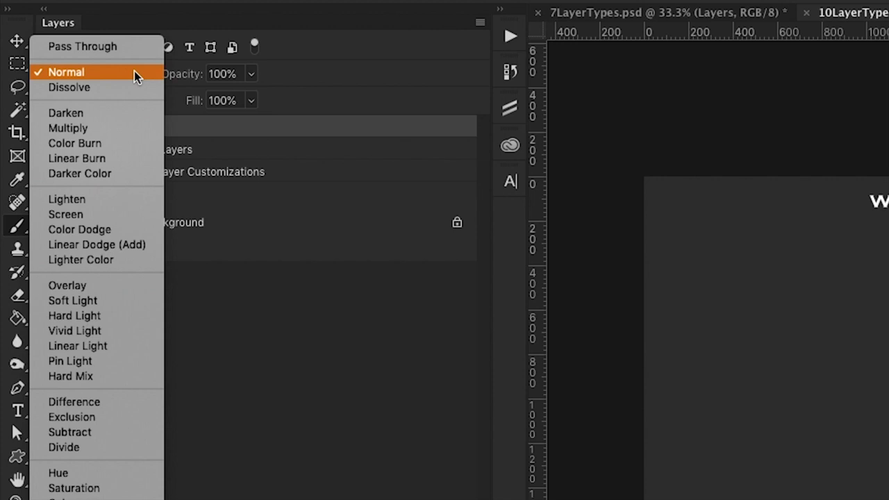
click(219, 124)
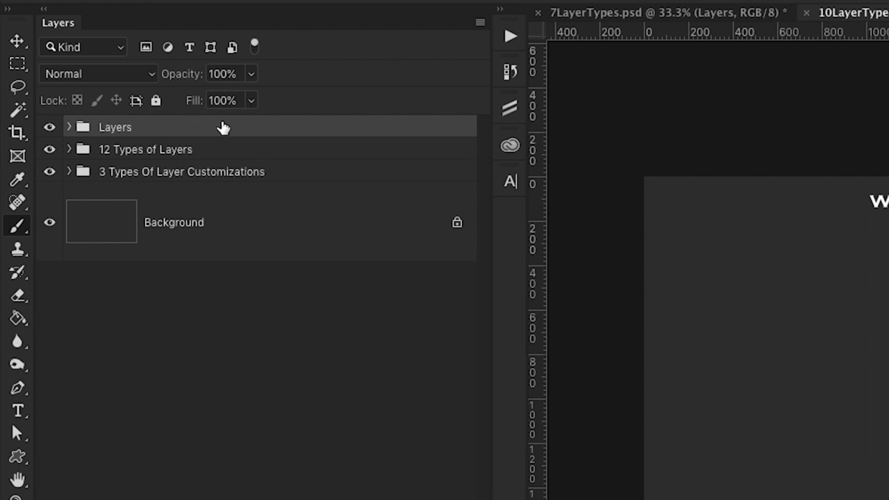
- Scrub the Layers group's opacity and fill, returning both to 100%
drag(184, 81, 280, 90)
drag(199, 104, 290, 113)
key(0)
- With the Move tool active, lock all properties of the Layers group and select 12 Types of Layers
click(17, 40)
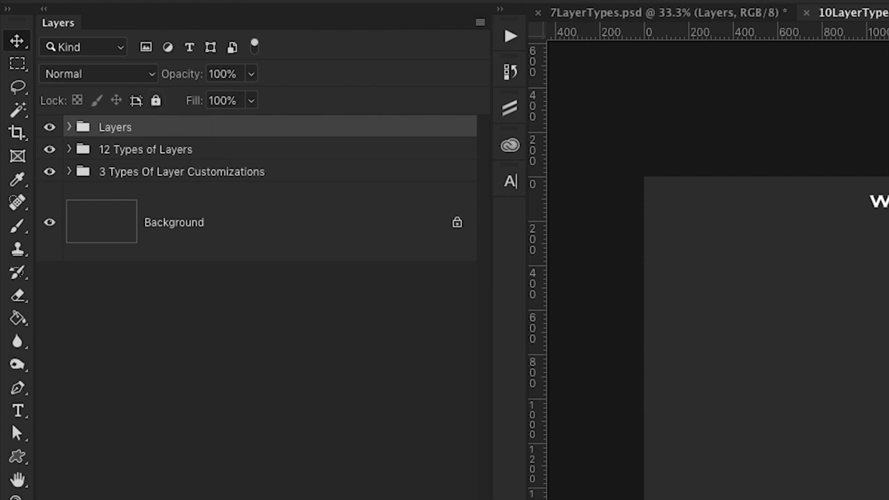
click(156, 100)
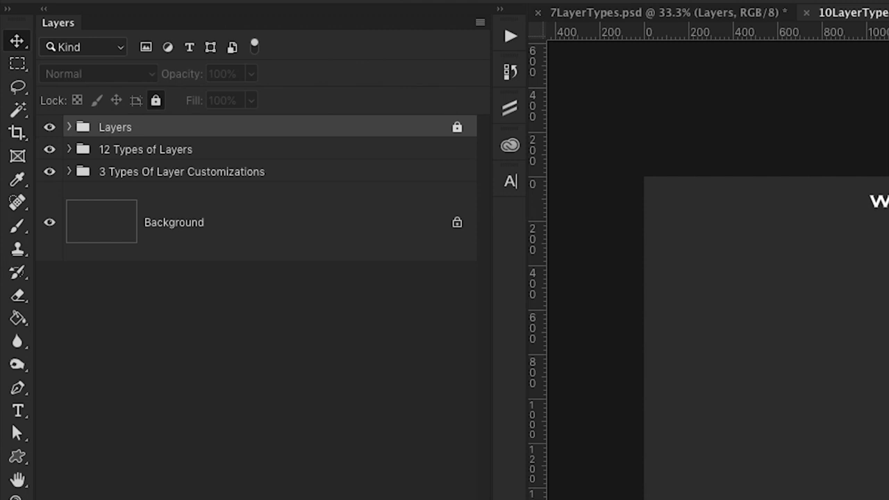
click(877, 401)
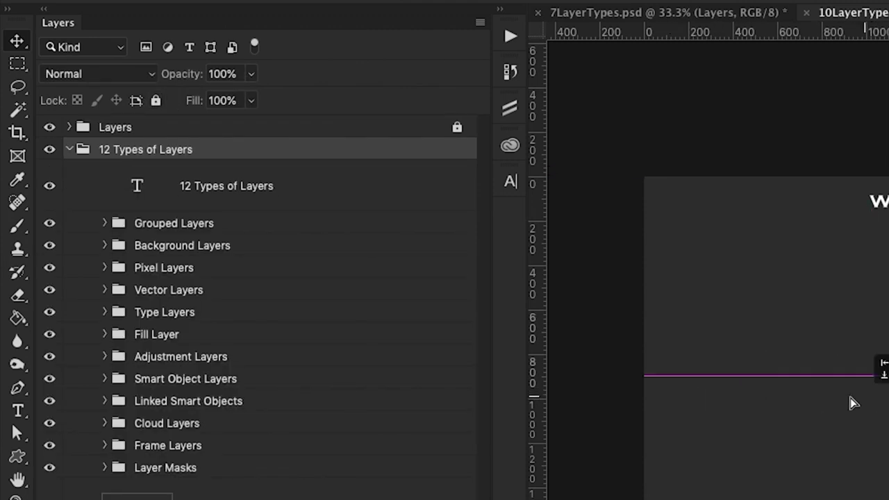
- Collapse the 12 Types of Layers group, then try dragging the locked Layers group's content
click(69, 150)
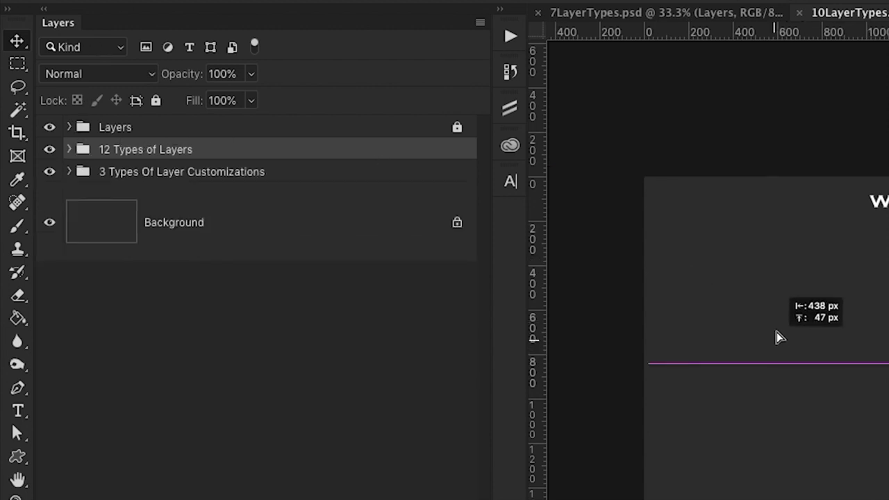
click(437, 134)
drag(882, 387, 702, 490)
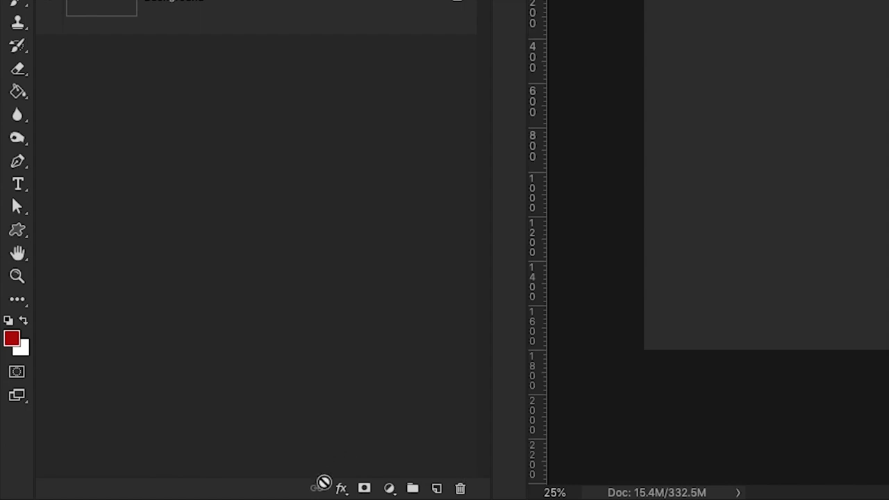
click(341, 489)
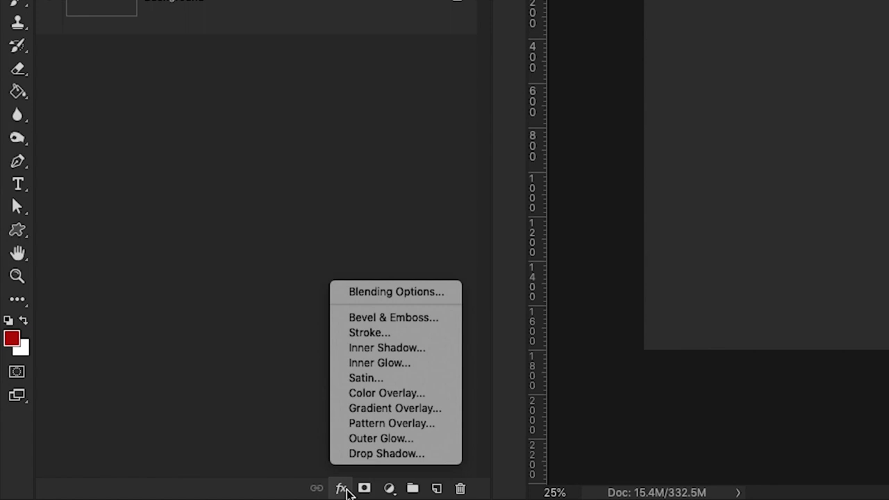
click(344, 489)
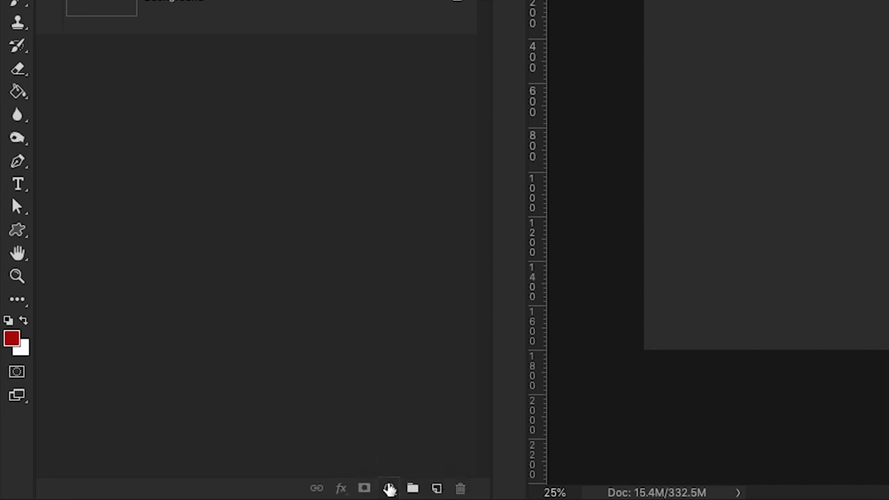
click(390, 489)
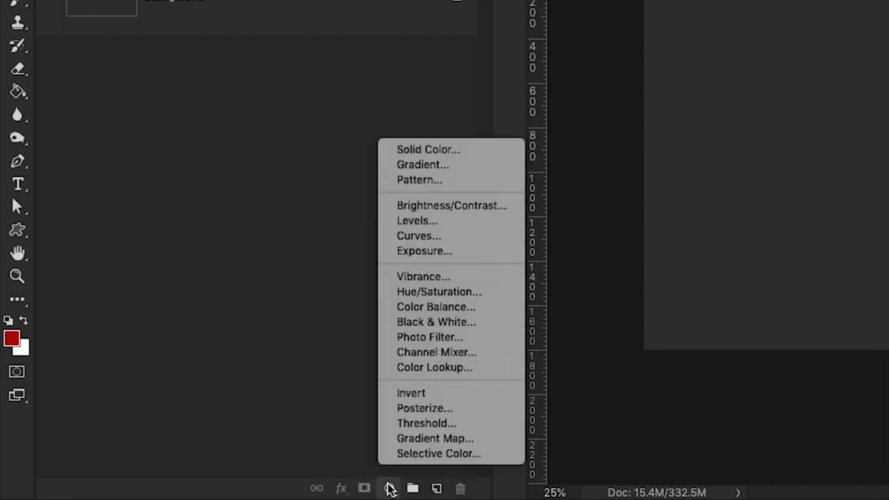
click(341, 429)
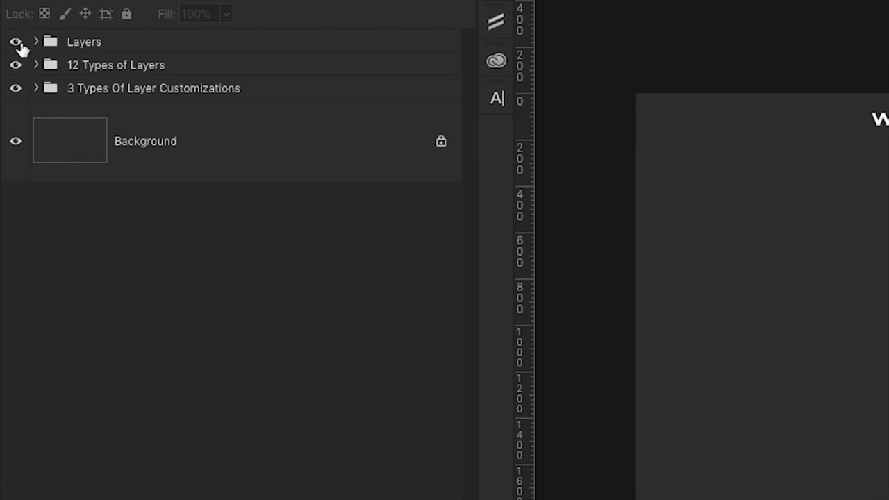
click(16, 42)
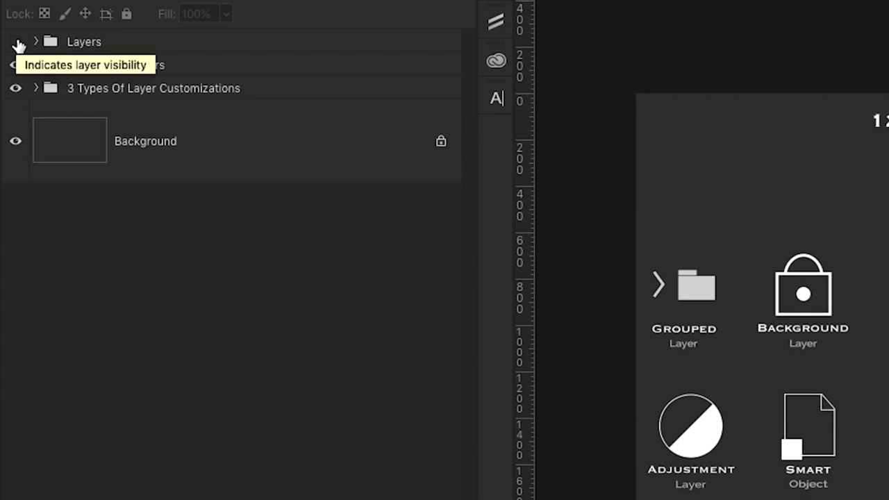
click(17, 43)
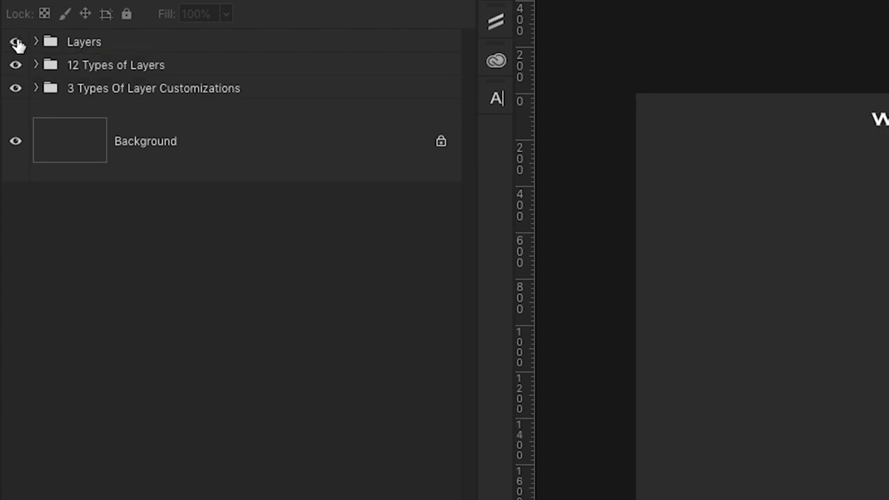
click(17, 43)
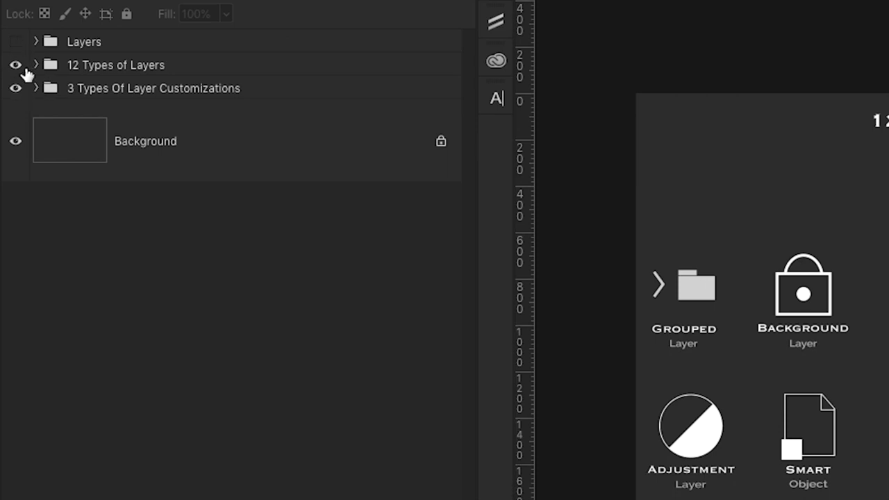
click(17, 66)
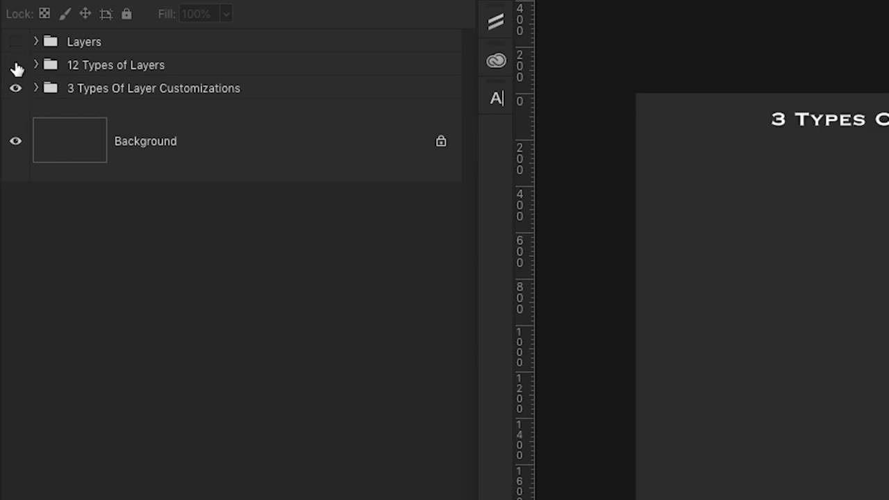
click(17, 66)
click(16, 43)
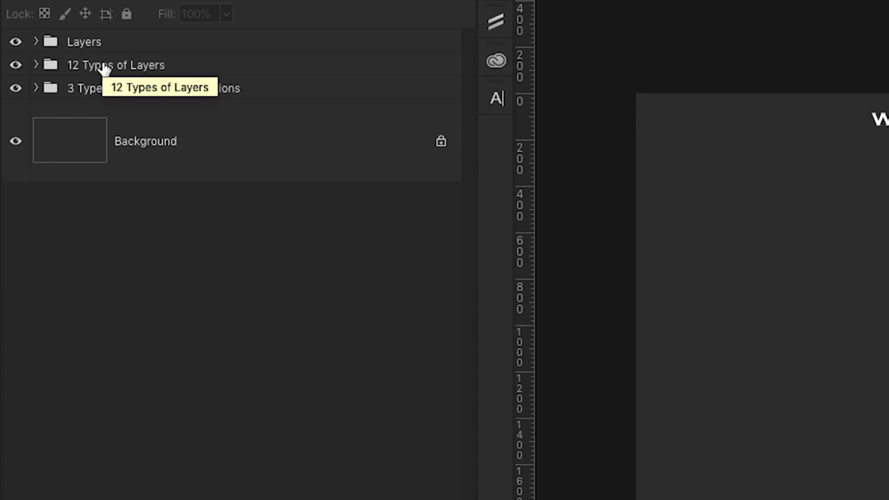
drag(125, 66, 132, 31)
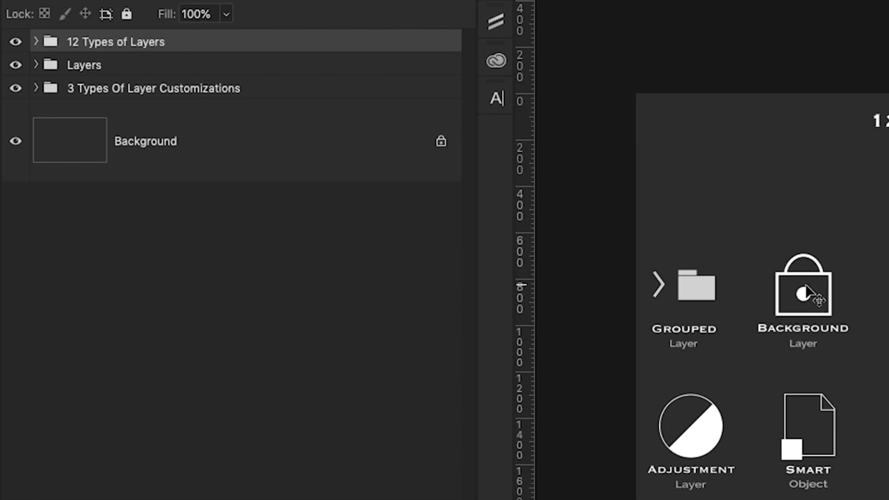
click(15, 43)
click(16, 43)
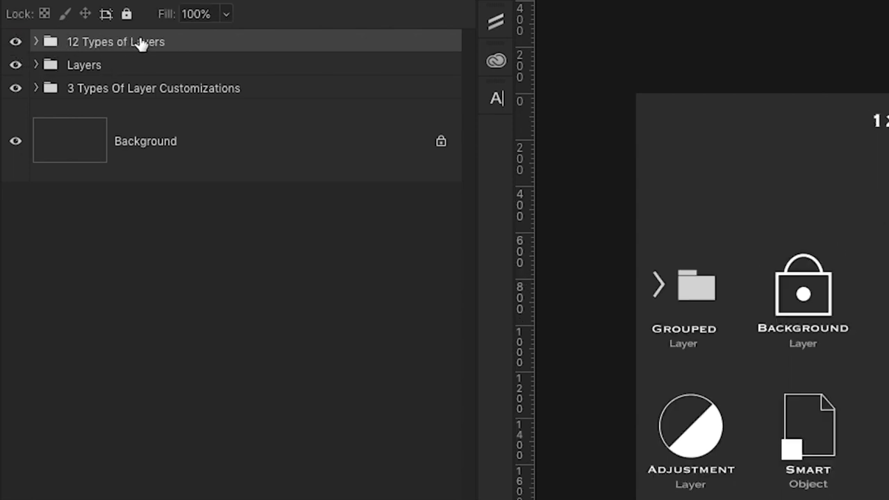
drag(139, 42, 128, 73)
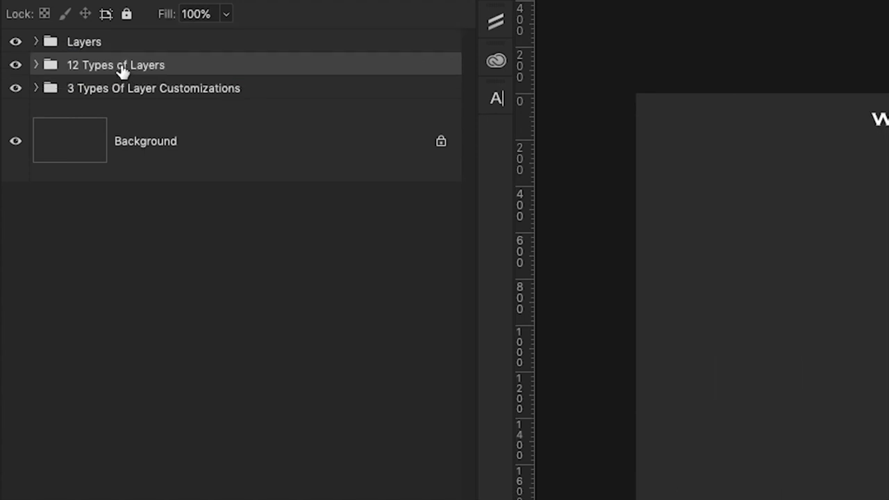
- Rename the 12 Types of Layers group to 'Name', then undo back to the original name
double_click(122, 64)
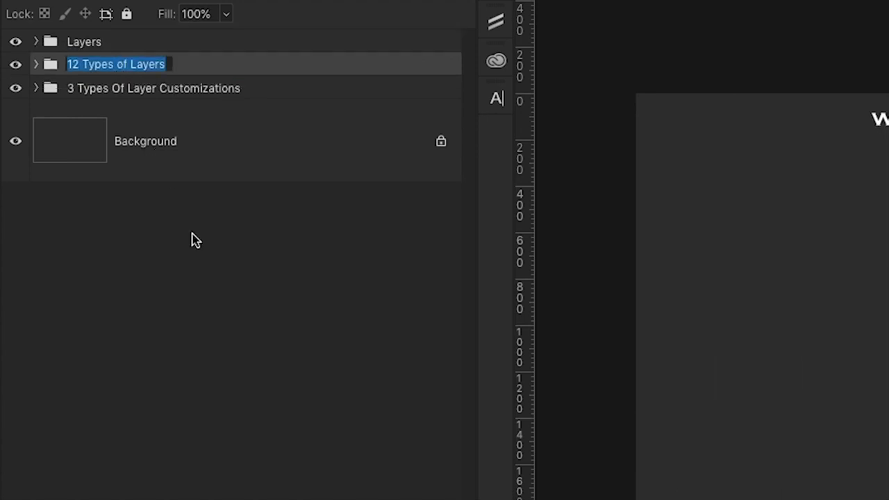
text(Name)
key(Return)
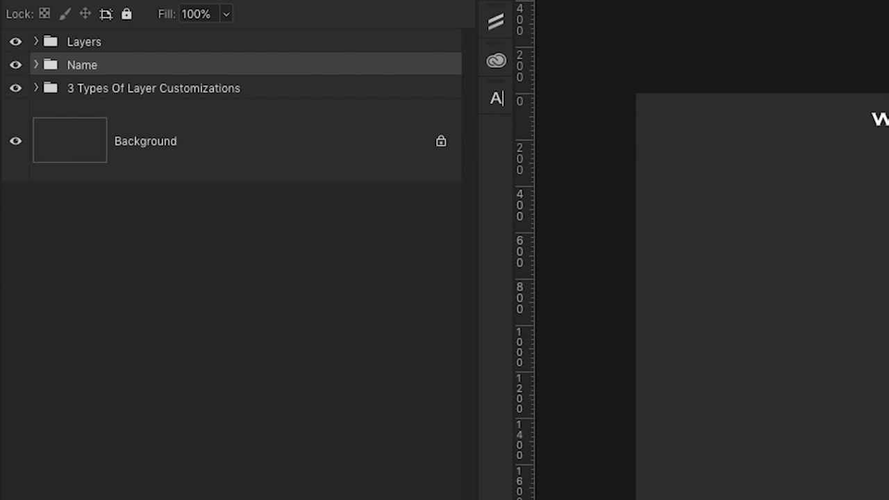
key(ctrl+z)
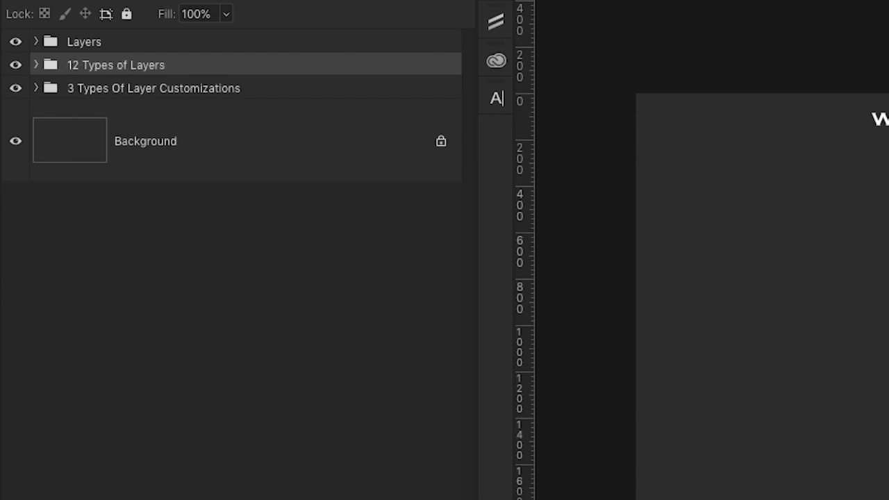
- Step back through history to unlock the Layers group, then hide it to reveal the 12 Types slide
key(alt+bracketright)
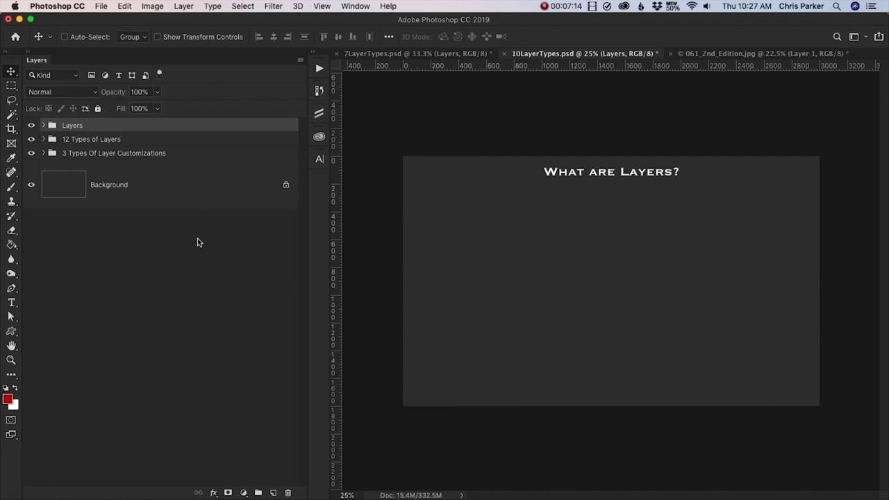
click(31, 125)
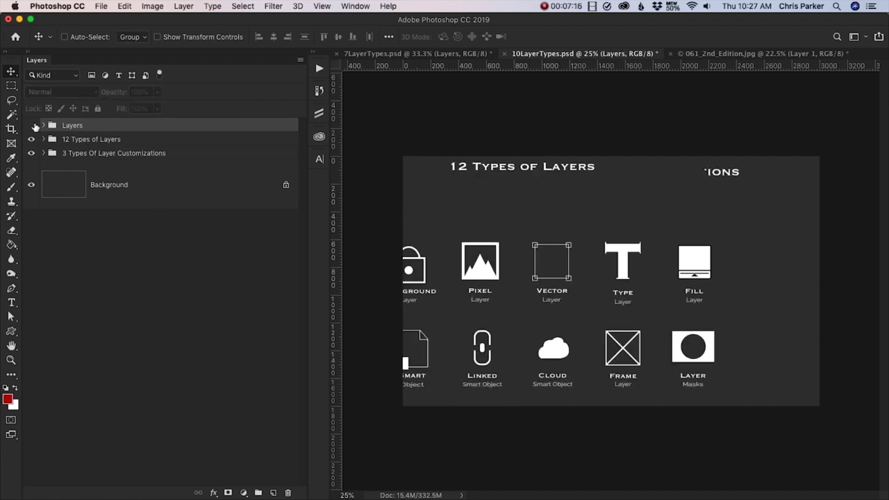
key(super+z)
key(super+z)
key(super+z)
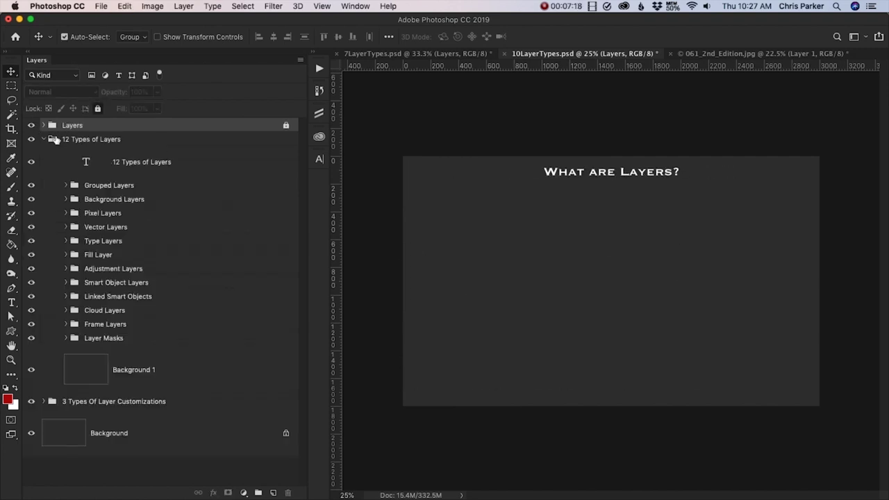
key(super+z)
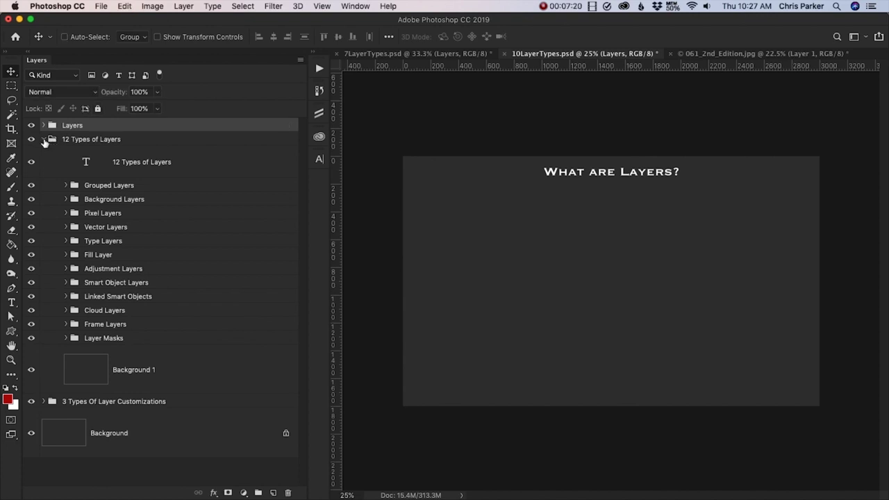
click(31, 126)
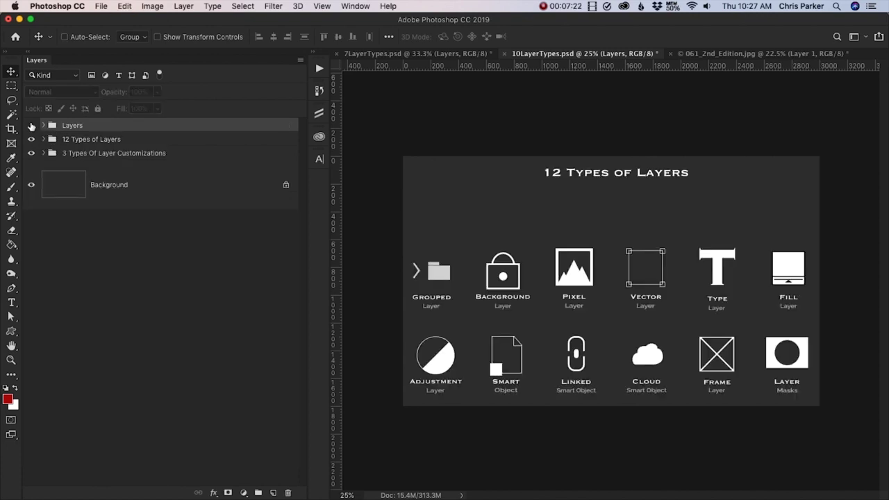